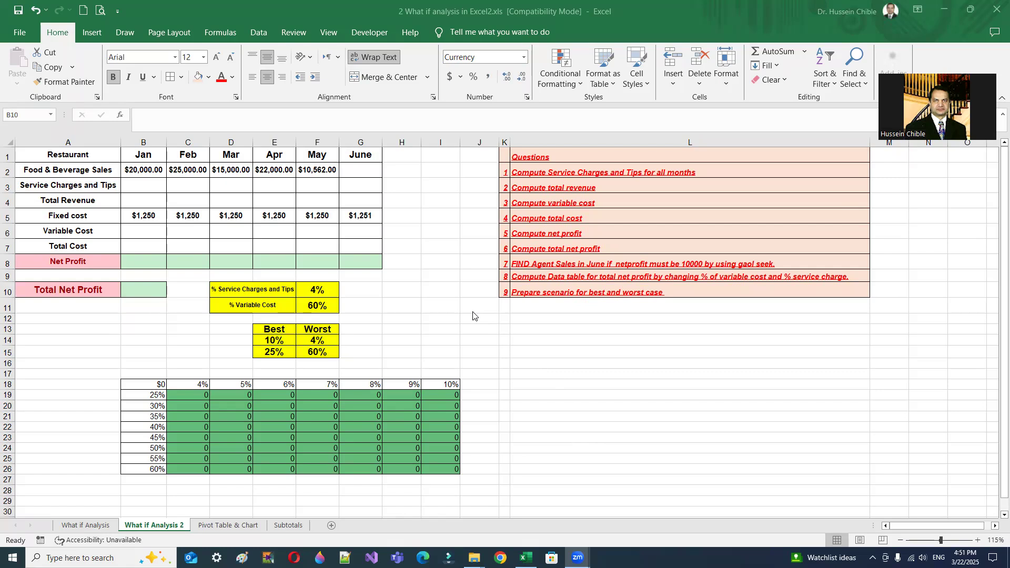
left_click(252, 33)
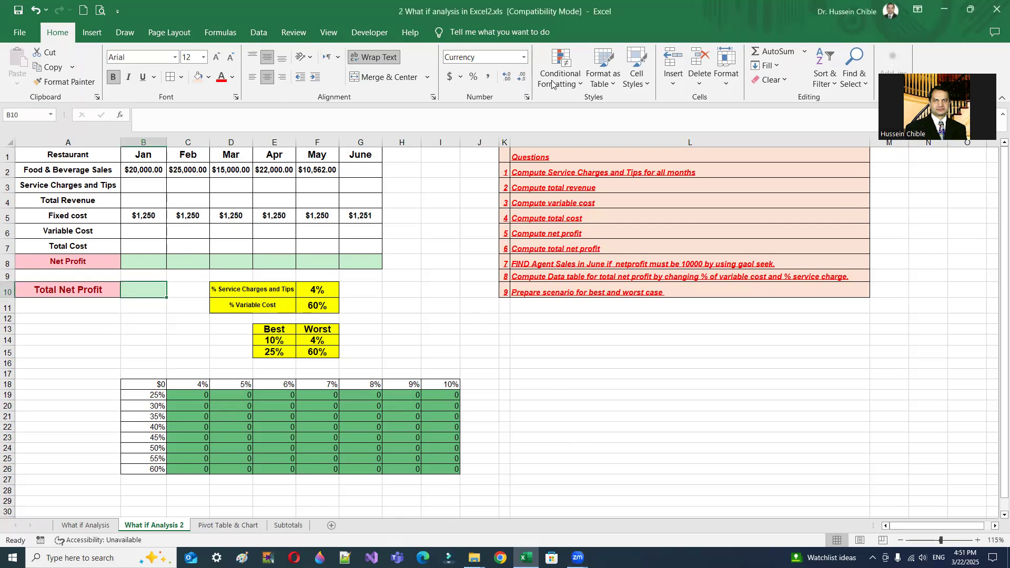
left_click(259, 32)
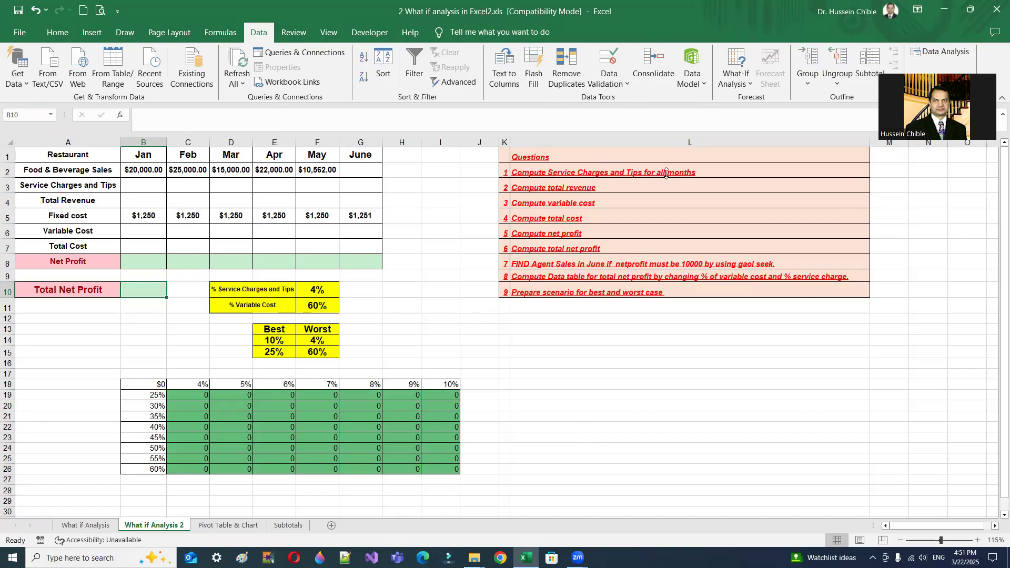
Step: Calculate January's Service Charges and Tips in B3 with =B2*$F$10 and copy the formula across to June
left_click(155, 190)
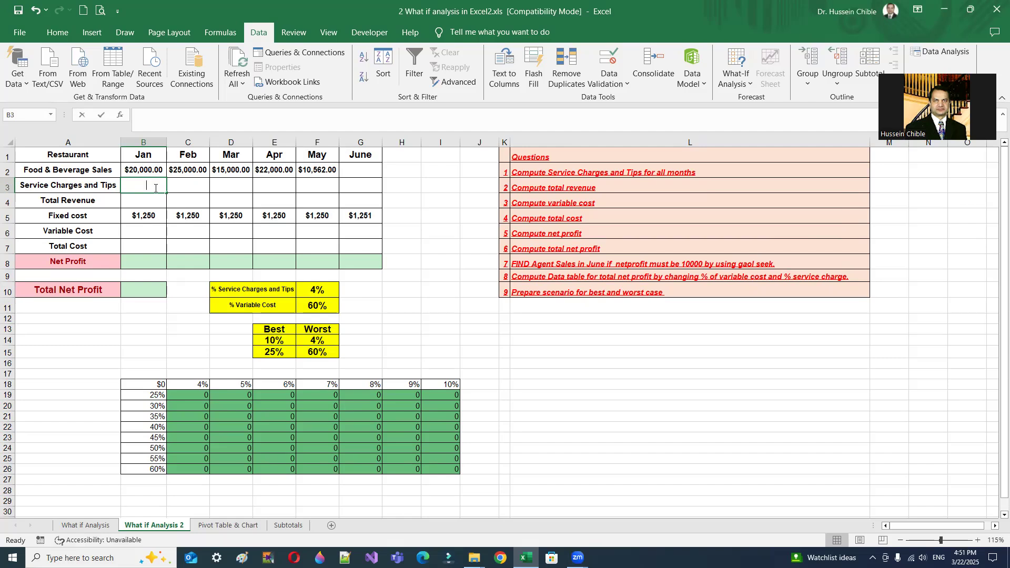
type("=")
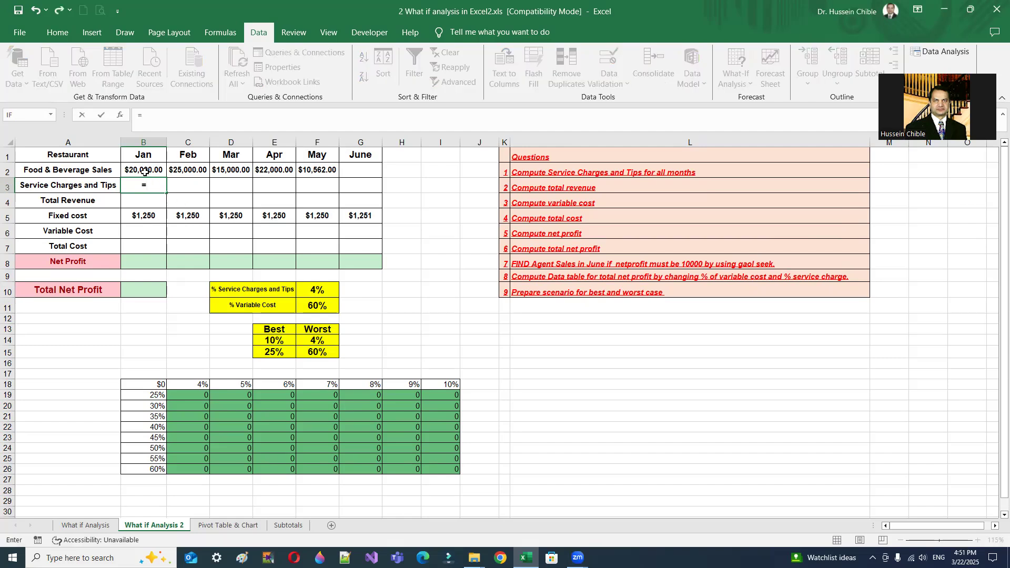
left_click(145, 170)
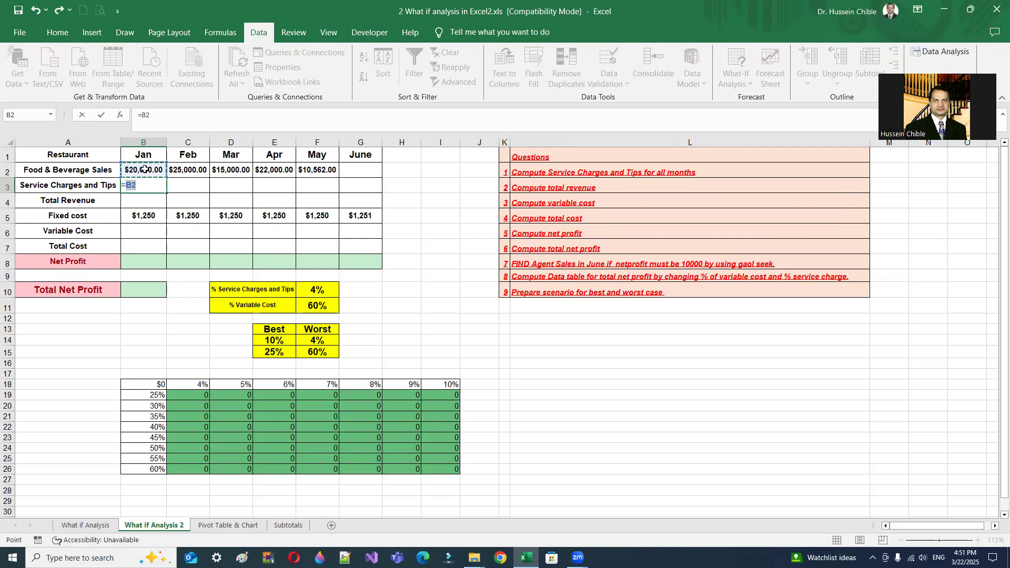
type("*")
left_click(314, 287)
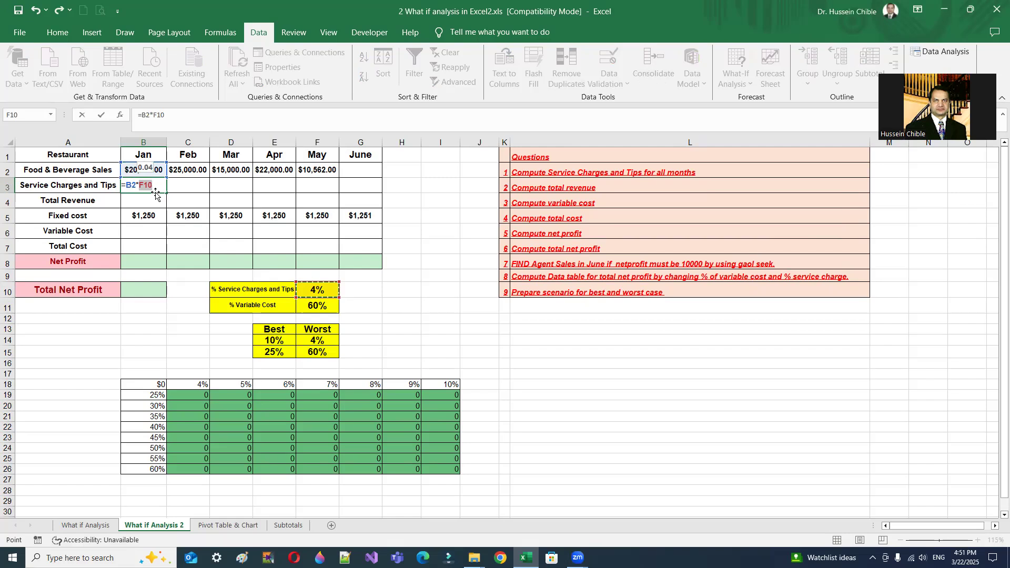
key("F4")
key("Return")
left_click(157, 189)
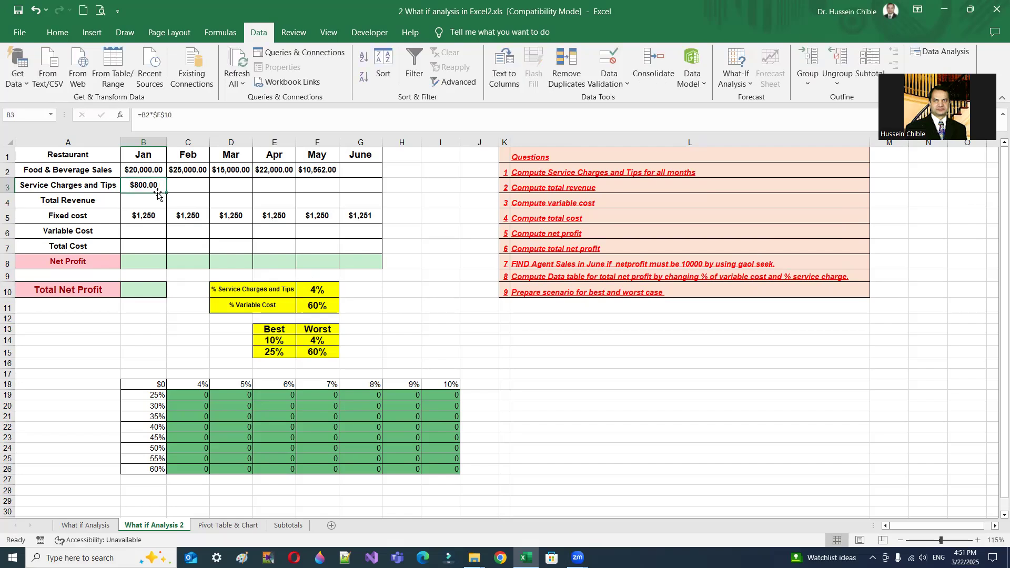
left_click_drag(166, 193, 376, 192)
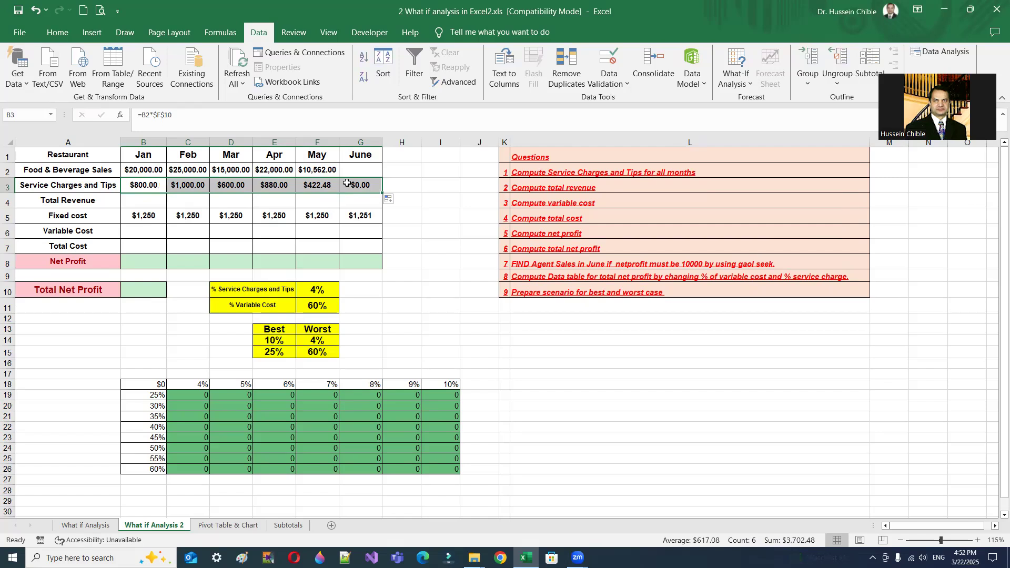
Step: Calculate January's Total Revenue in B4 with =B2+B3 and copy the formula across to June
left_click(150, 199)
type("=")
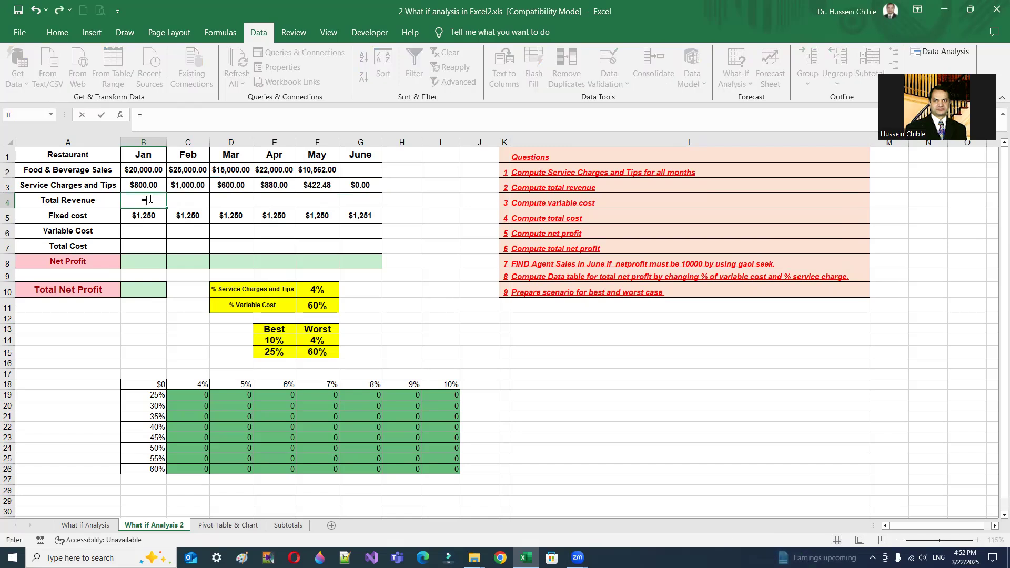
left_click(149, 171)
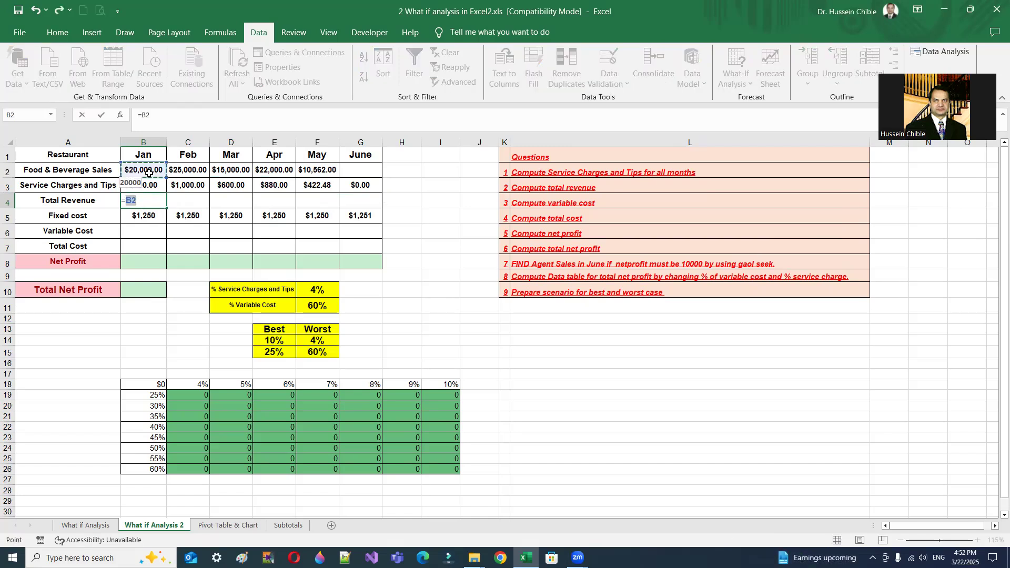
type("+")
left_click(150, 184)
key("Return")
left_click(157, 201)
left_click_drag(166, 209, 370, 216)
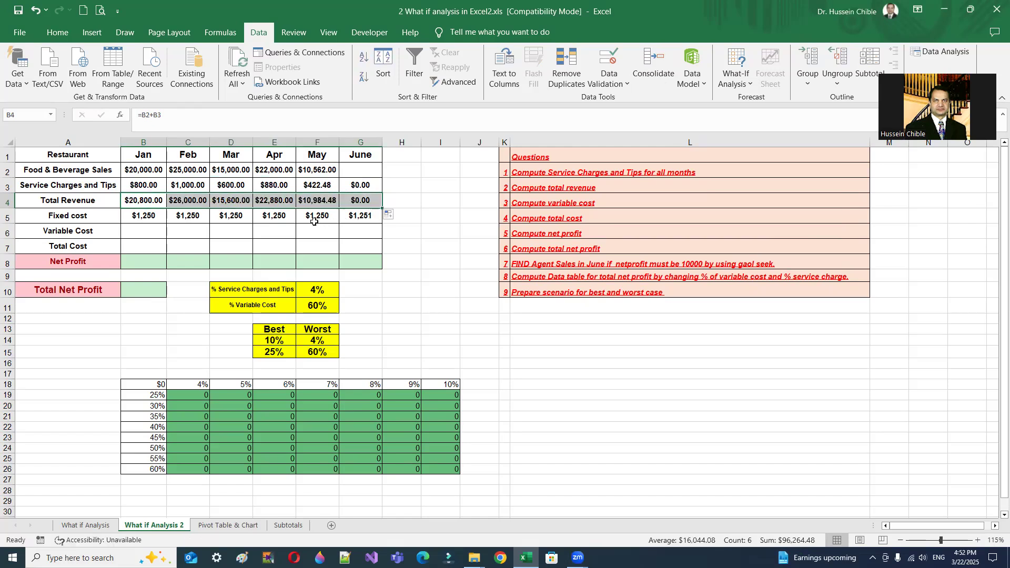
Step: Calculate January's Variable Cost in B6 with =B2*$F$11 and copy the formula across to June
left_click(152, 225)
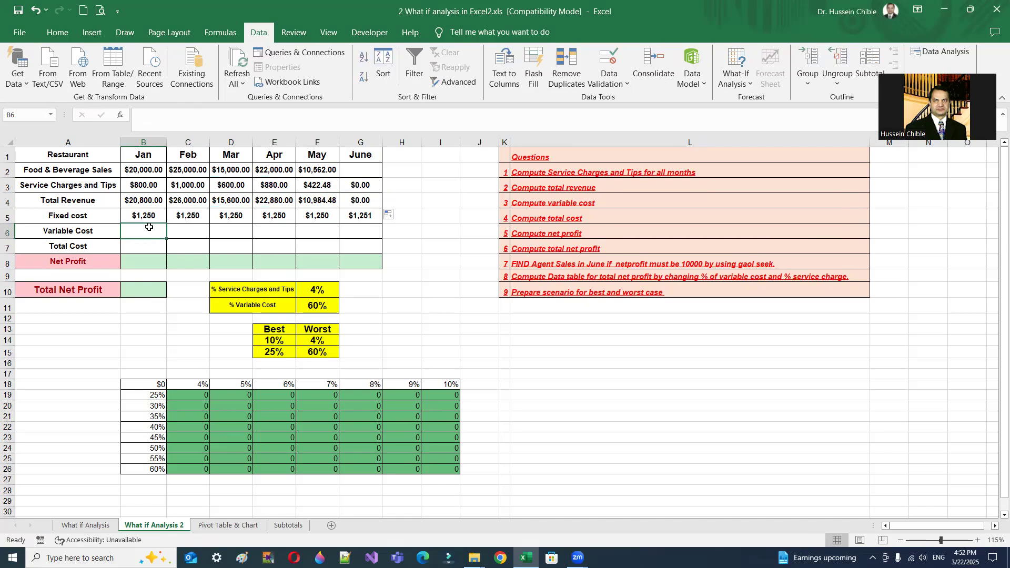
type("=")
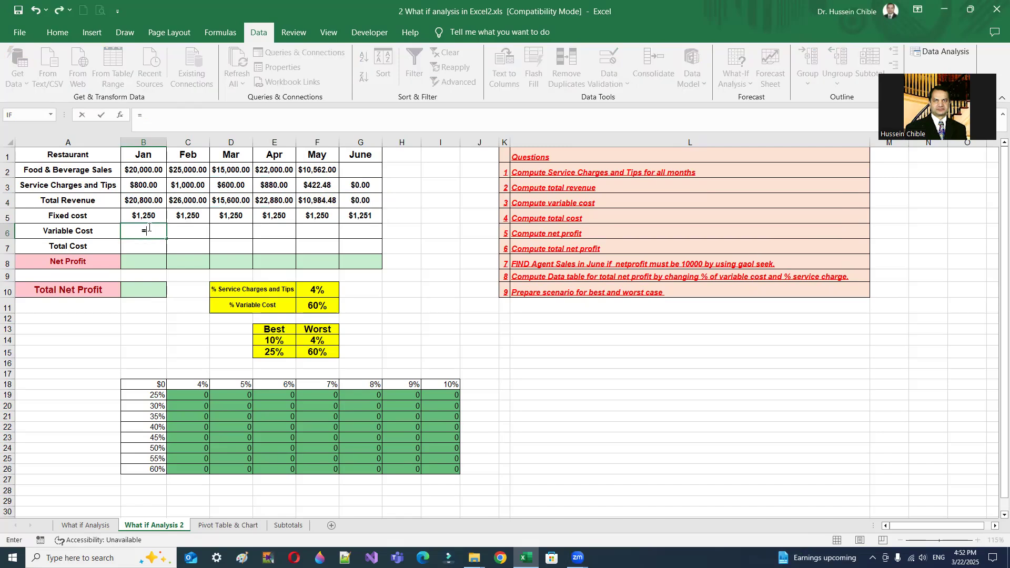
left_click(150, 171)
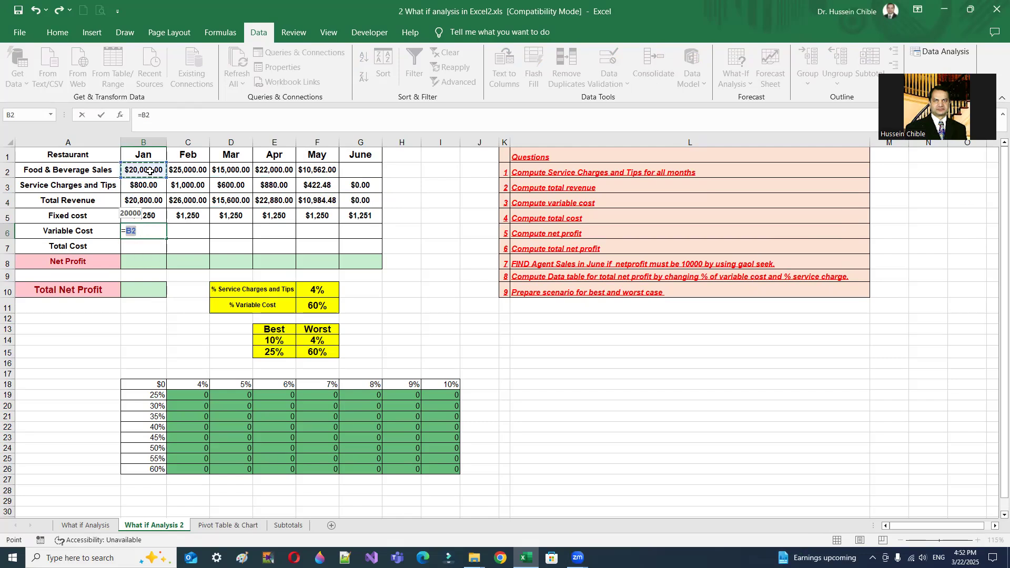
type("*")
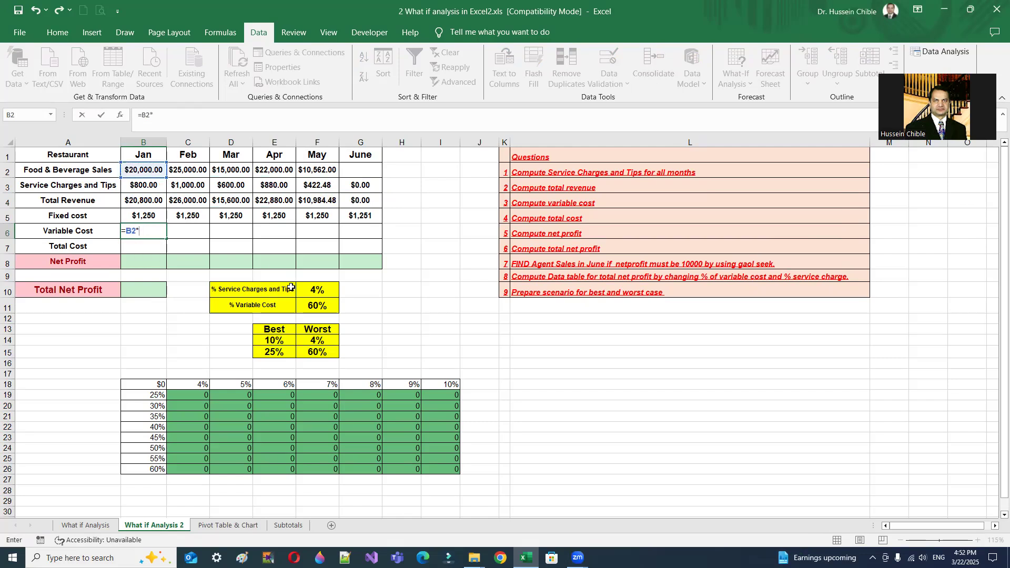
left_click(315, 301)
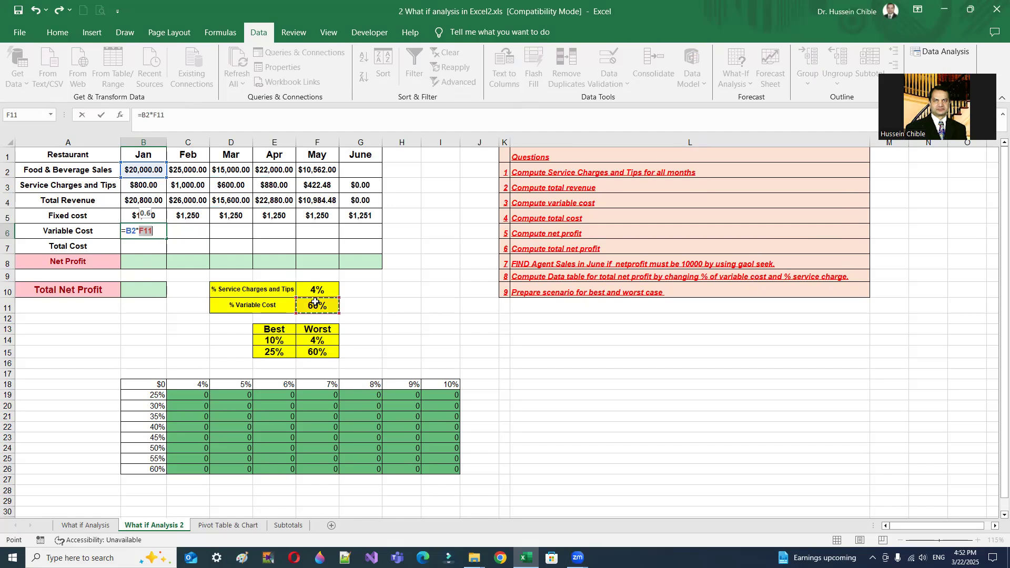
key("F4")
key("Return")
left_click(149, 237)
left_click_drag(166, 238, 377, 237)
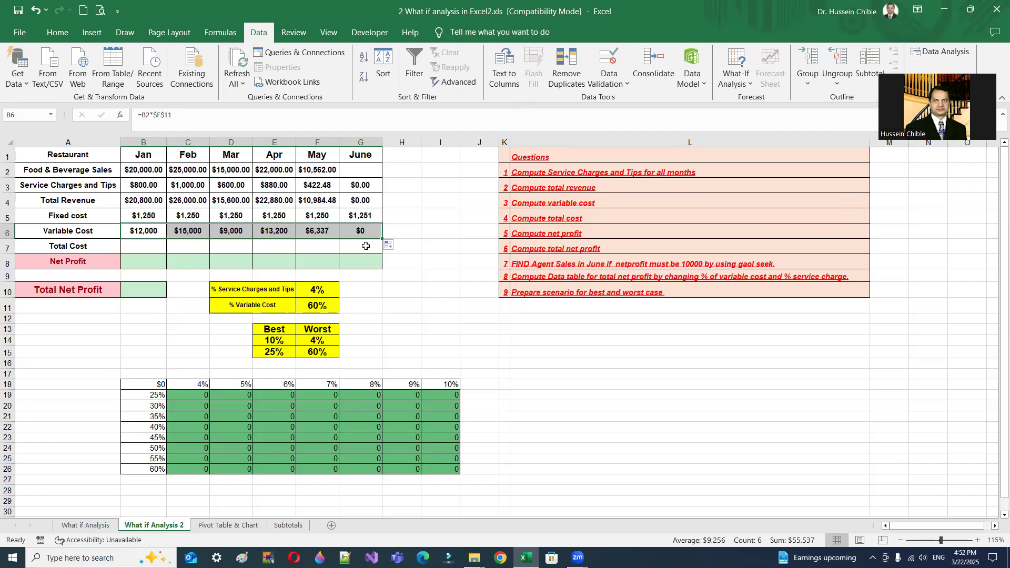
Step: Calculate January's Total Cost in B7 with =B5+B6 and copy the formula across to June
left_click(150, 240)
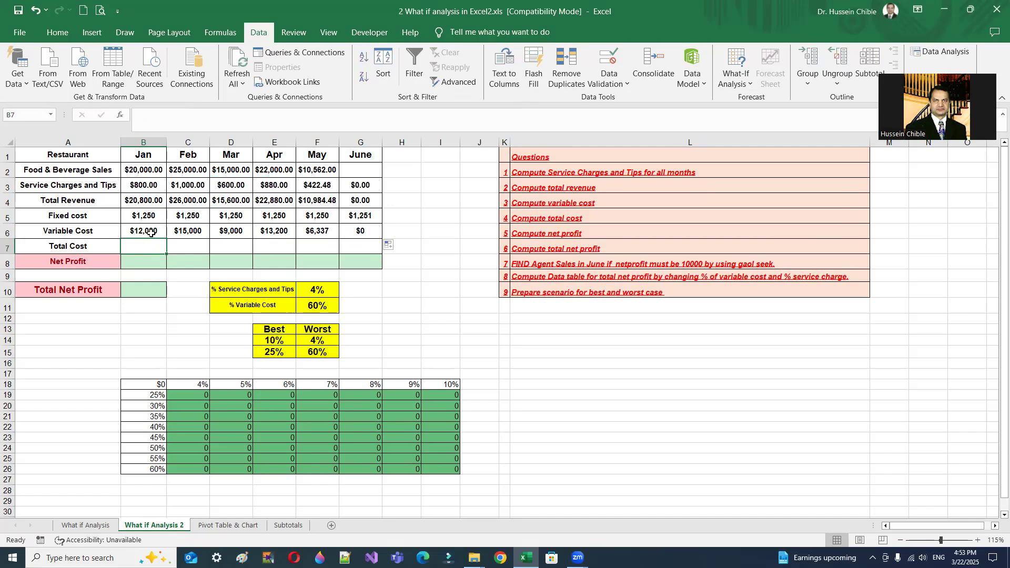
type("=")
left_click(152, 216)
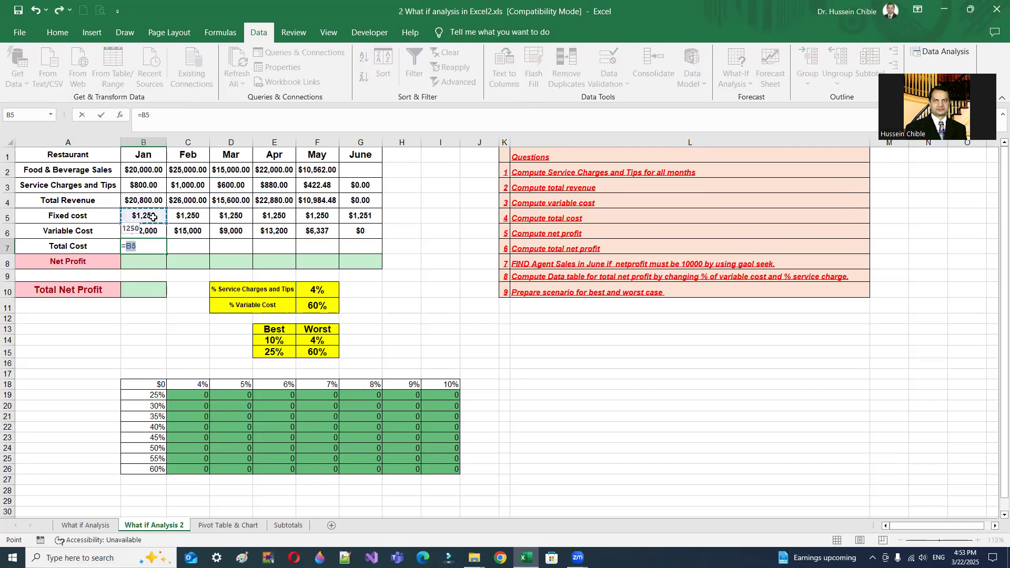
type("+")
left_click(152, 229)
key("Return")
left_click(159, 251)
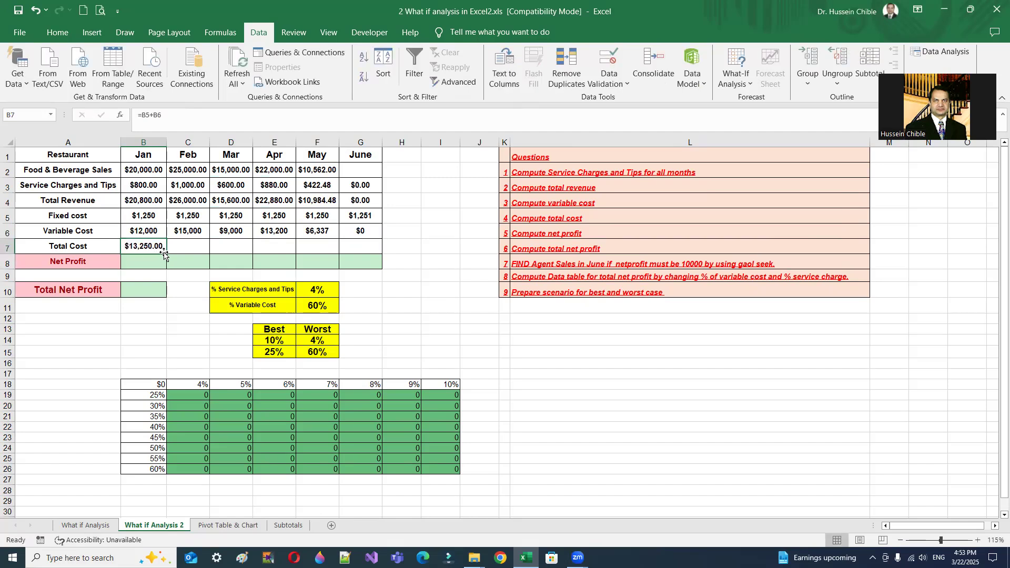
left_click_drag(163, 254, 363, 254)
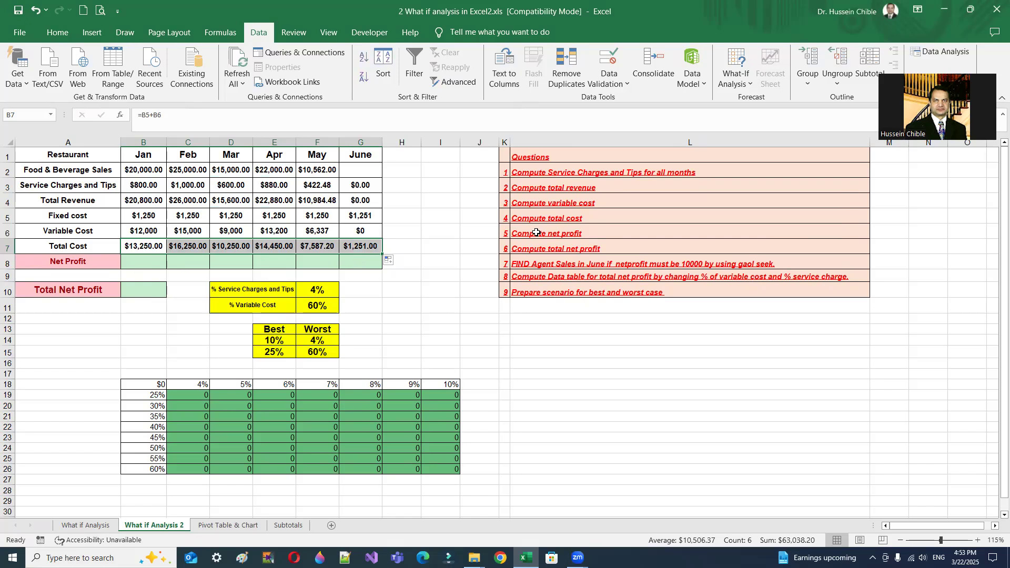
Step: Calculate January's Net Profit in B8 with =B4-B7 and copy the formula across to June
left_click(160, 261)
type("=")
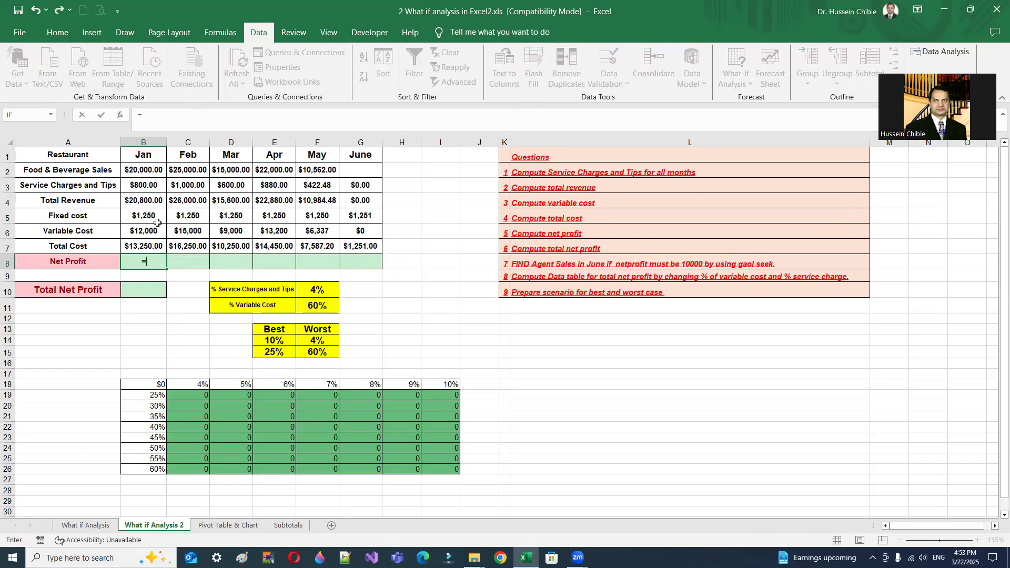
left_click(152, 199)
type("-")
left_click(143, 238)
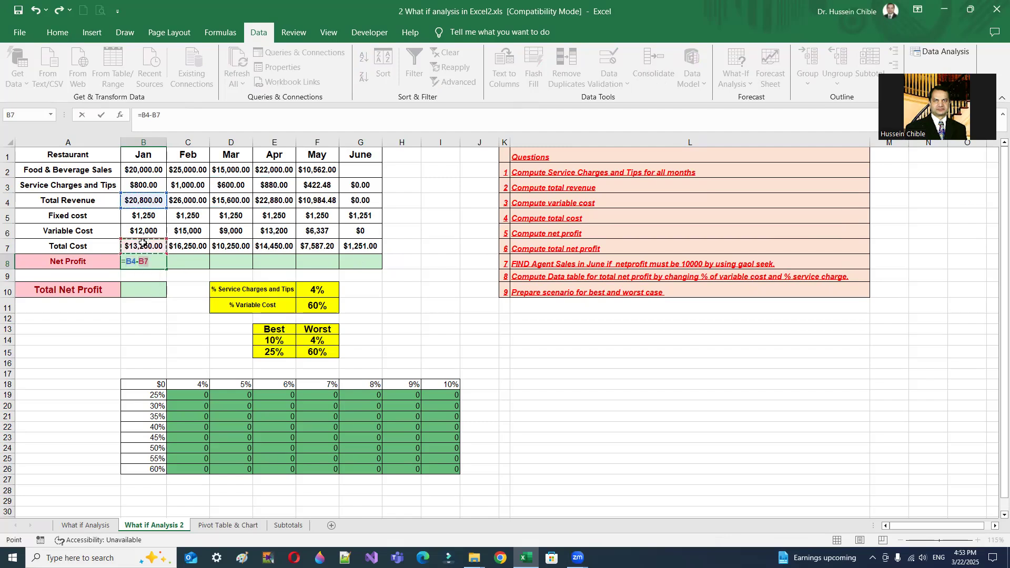
key("Return")
left_click(144, 258)
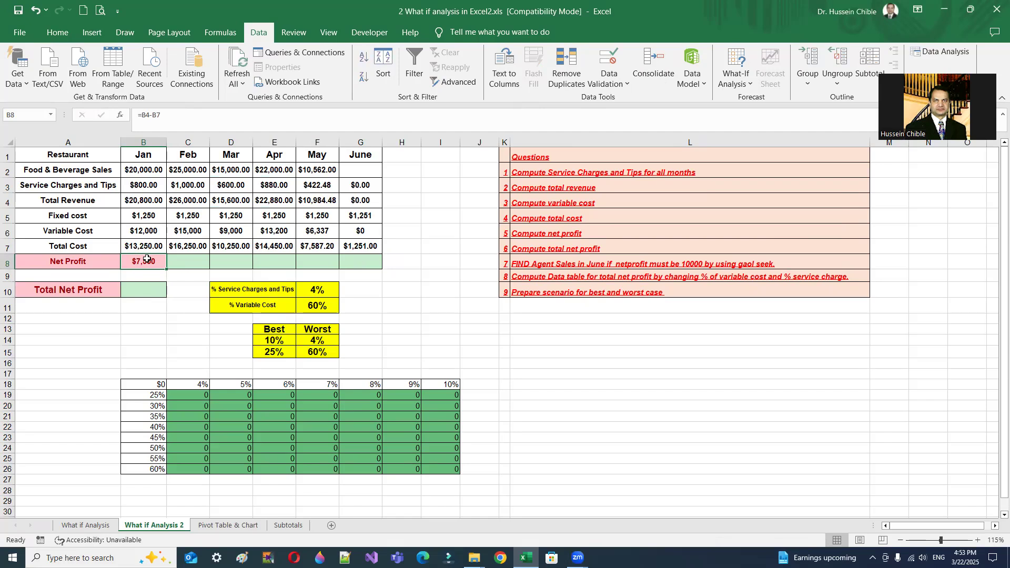
left_click_drag(166, 269, 373, 274)
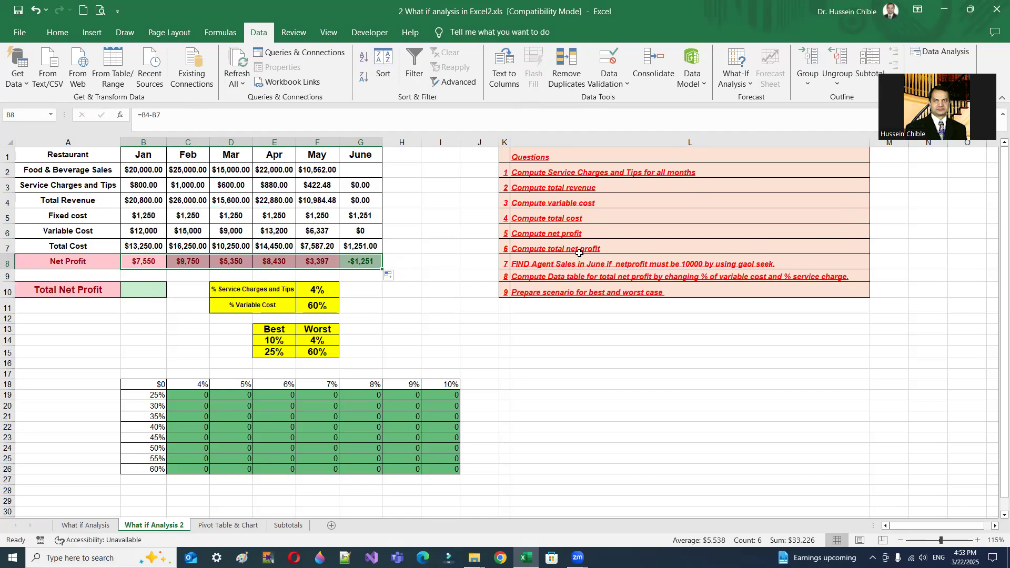
Step: Calculate the Total Net Profit in B10 with a SUM of the January to June net profits, B8:G8
left_click(135, 287)
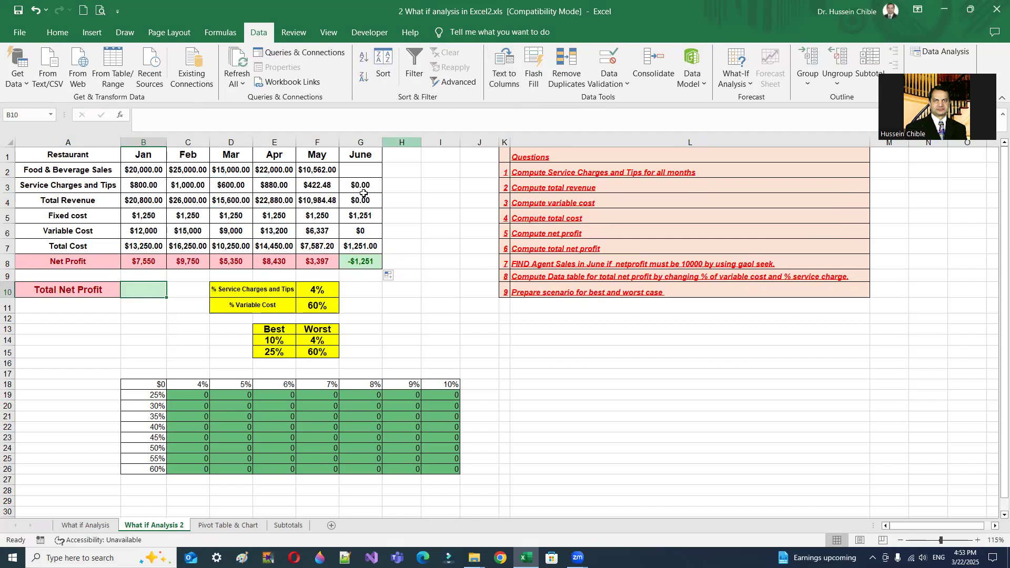
type("=sum")
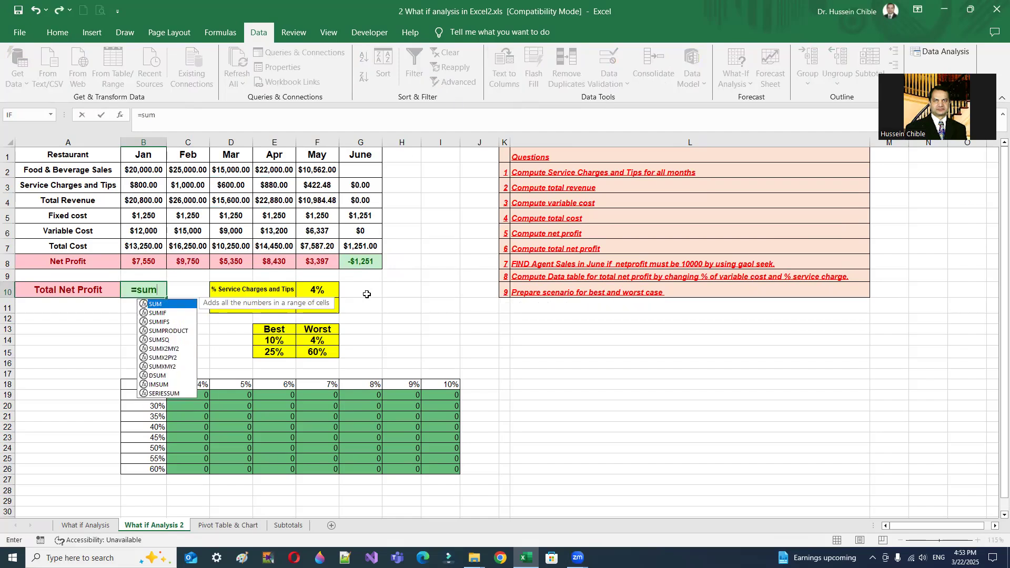
double_click(155, 305)
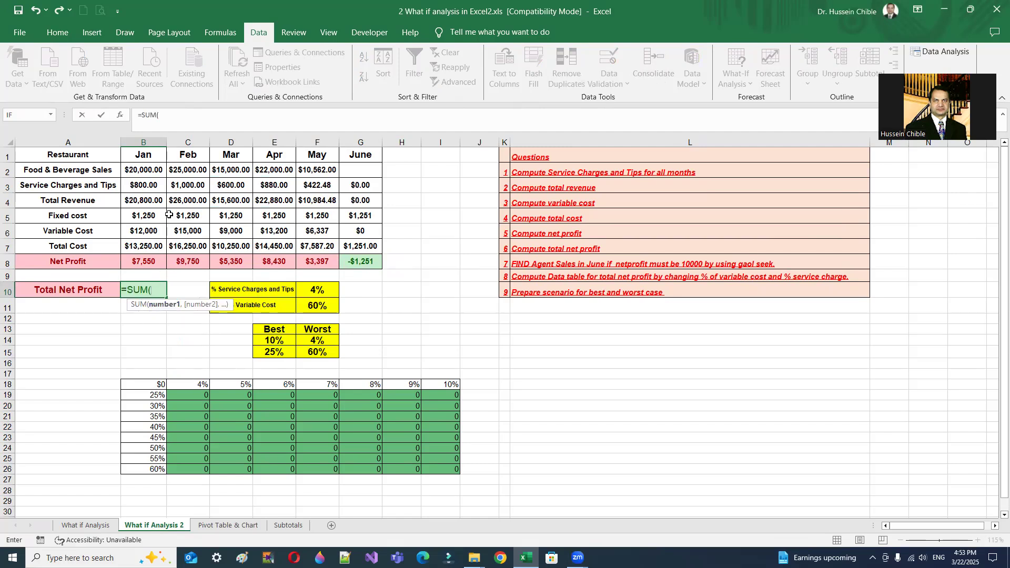
left_click_drag(147, 255, 364, 262)
key("Return")
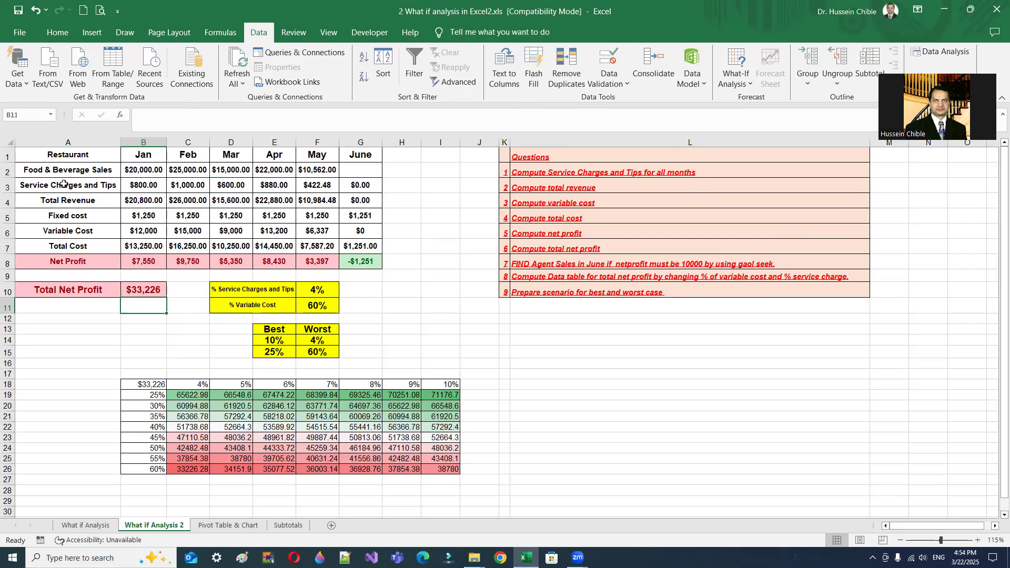
Step: Replace the word "Agent" with "food and beverage" in the text of question 7 in L8
double_click(535, 264)
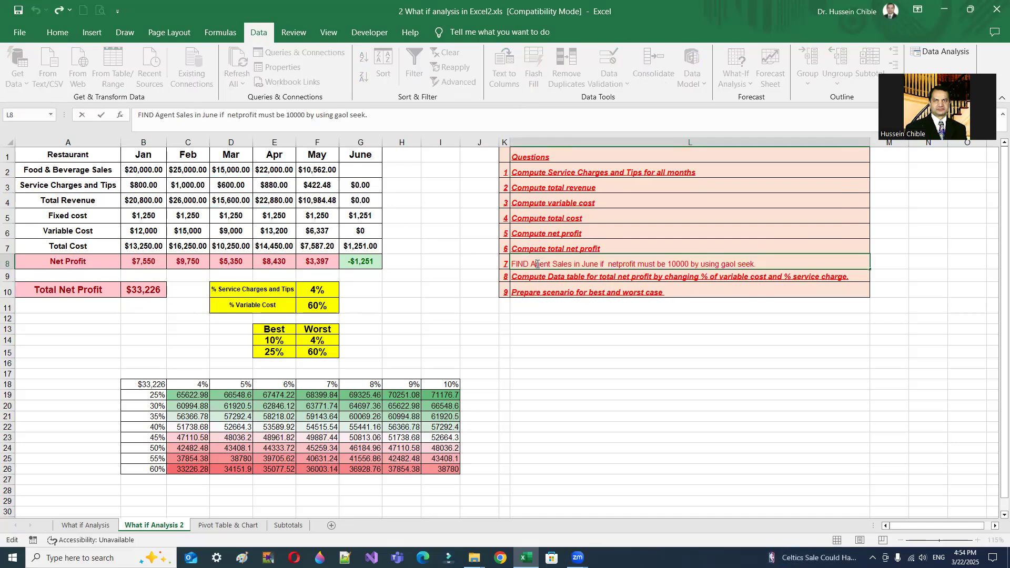
double_click(537, 264)
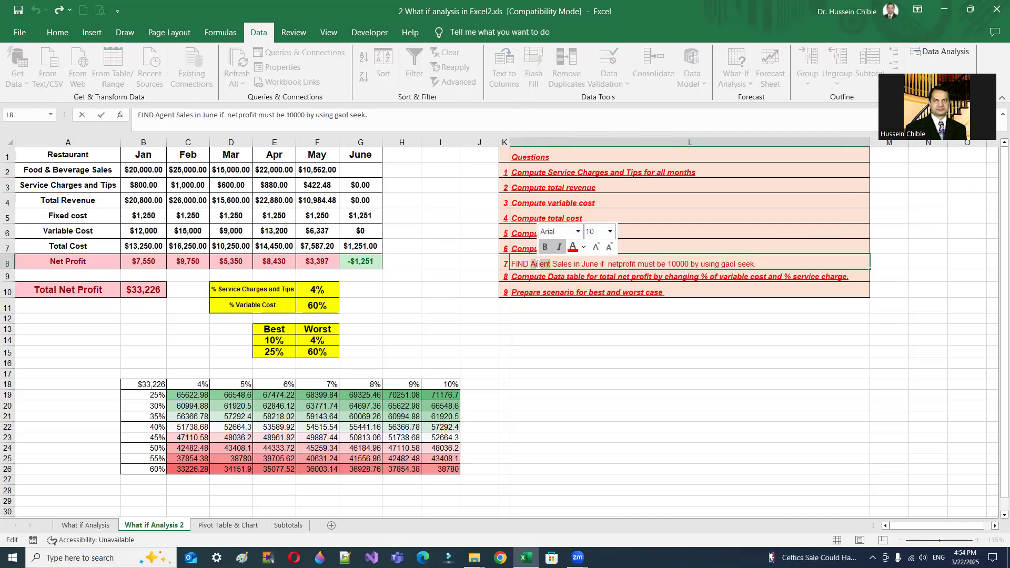
type("food and")
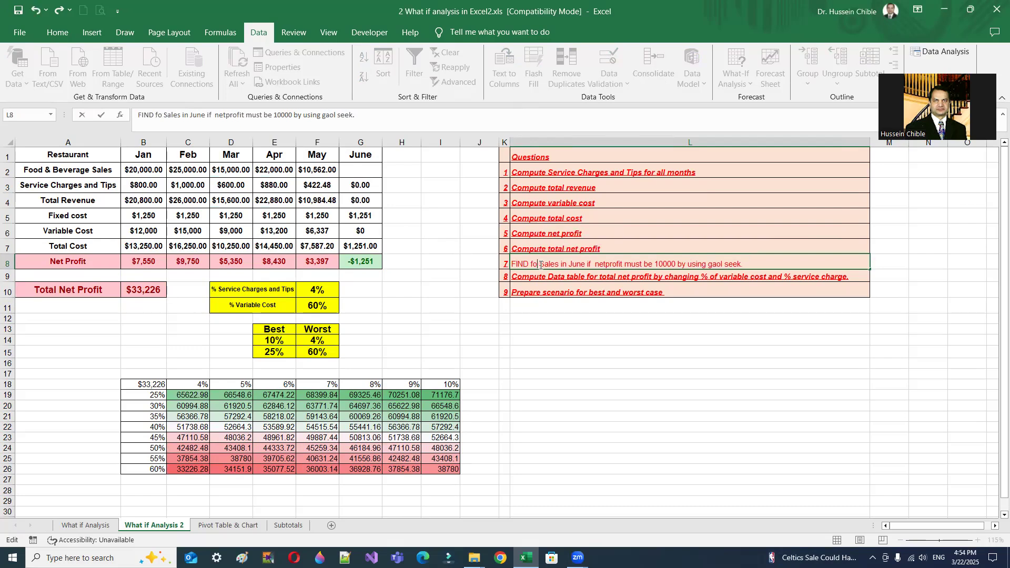
type(" beve")
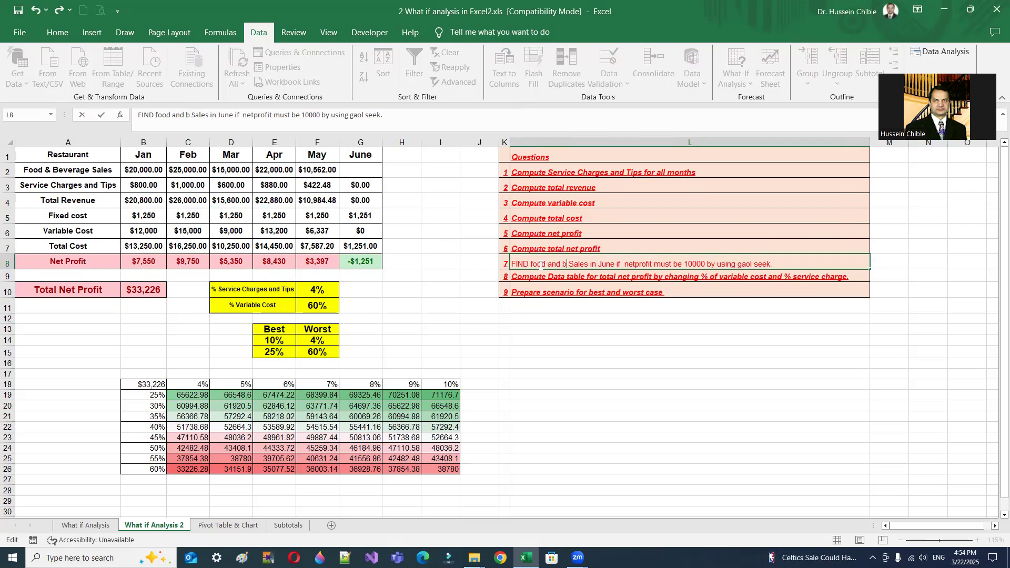
type("ge")
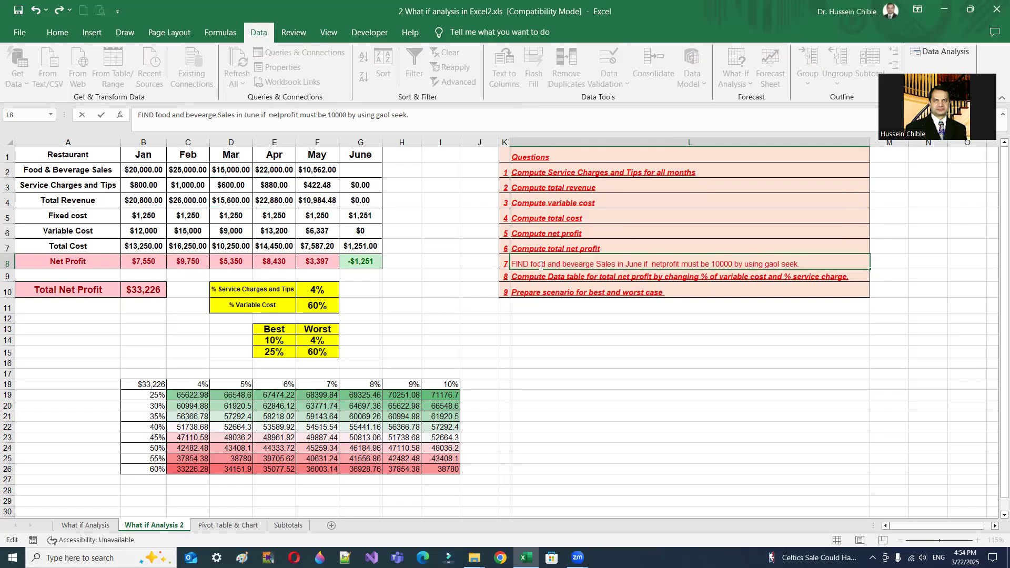
key("BackSpace")
key("BackSpace")
key("BackSpace")
key("BackSpace")
type("rage")
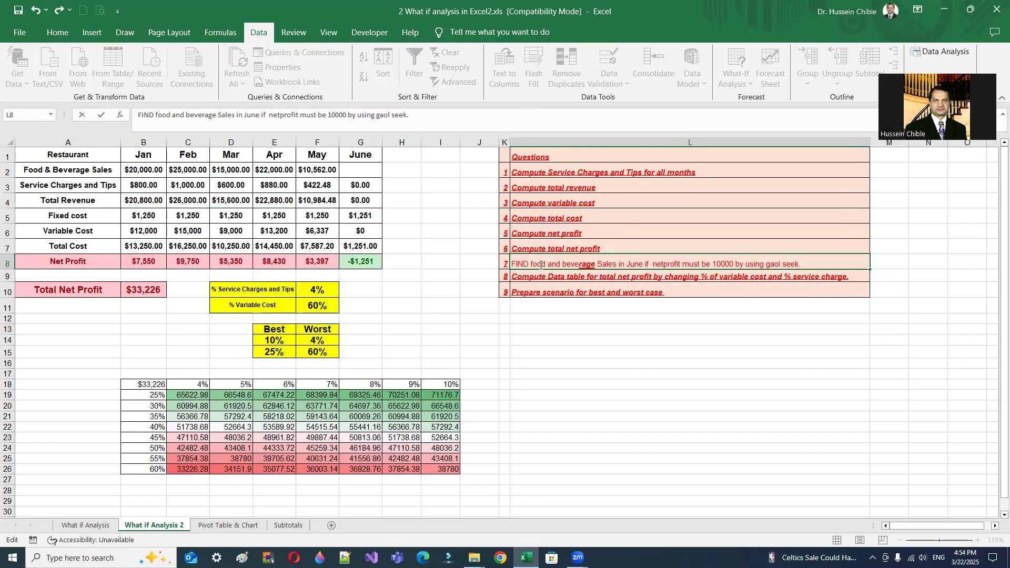
key("Return")
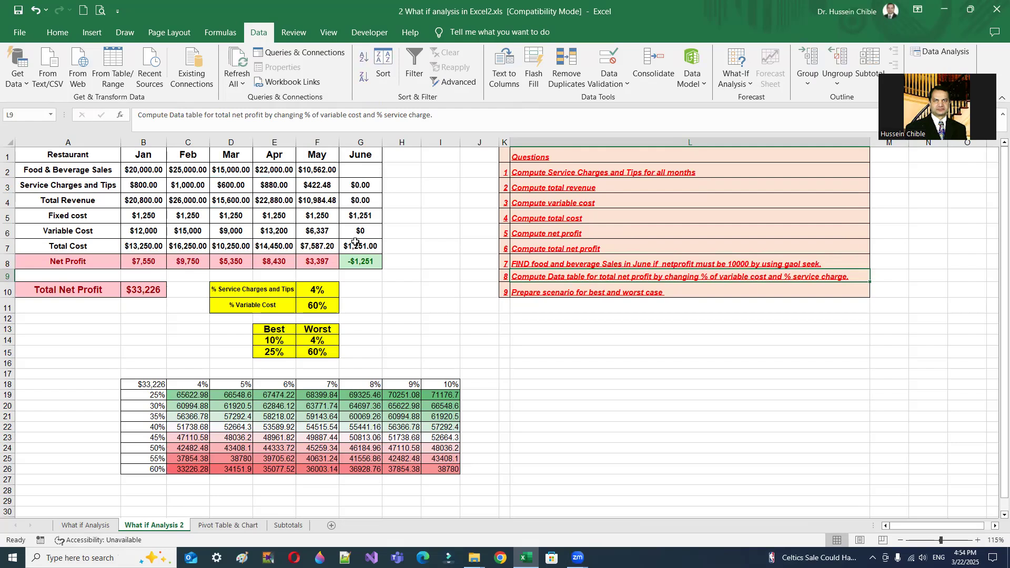
Step: Run Goal Seek to set June's Net Profit in G8 to 10000 by changing June's Food & Beverage Sales in G2
left_click(357, 261)
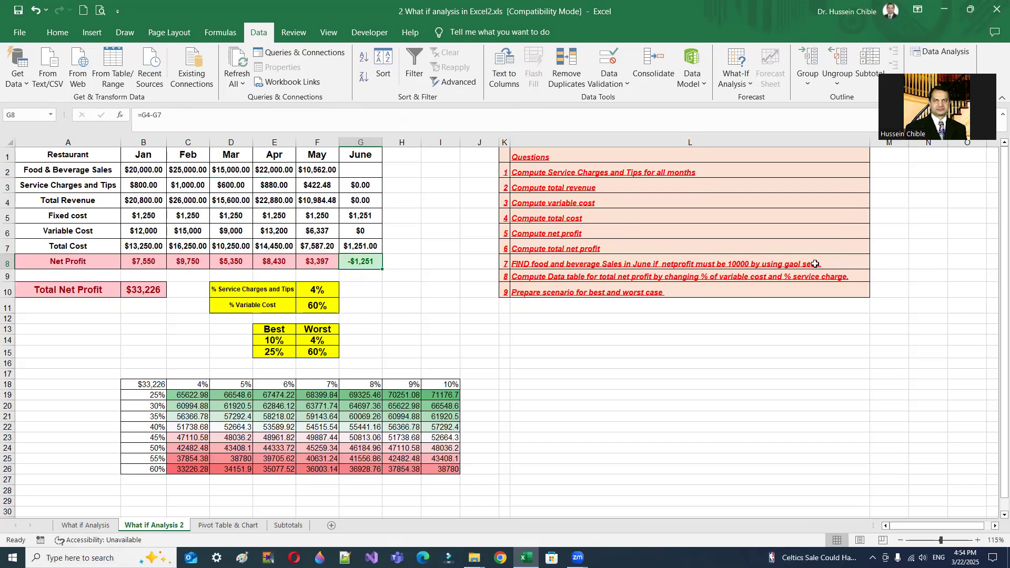
left_click(738, 79)
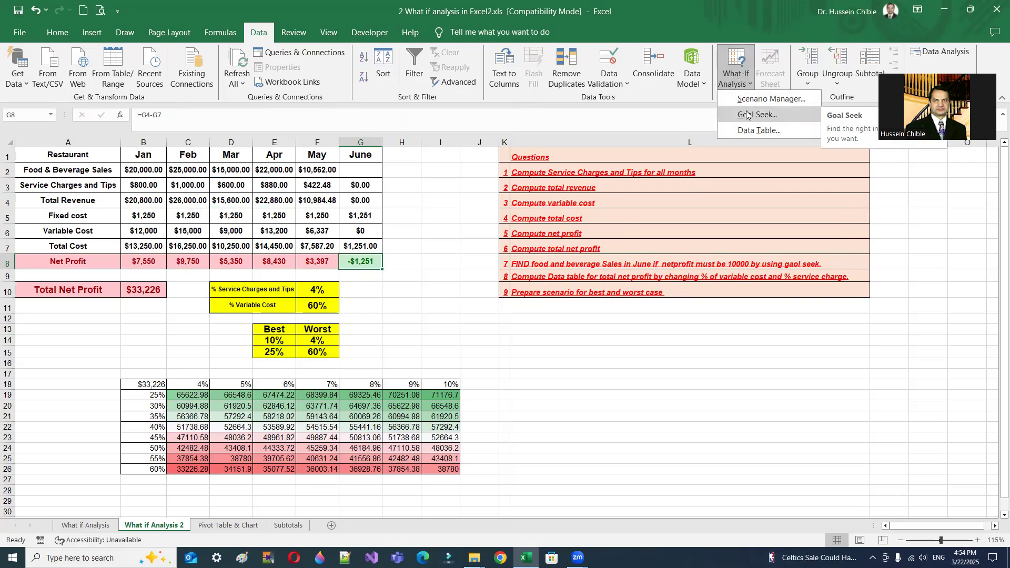
left_click(746, 114)
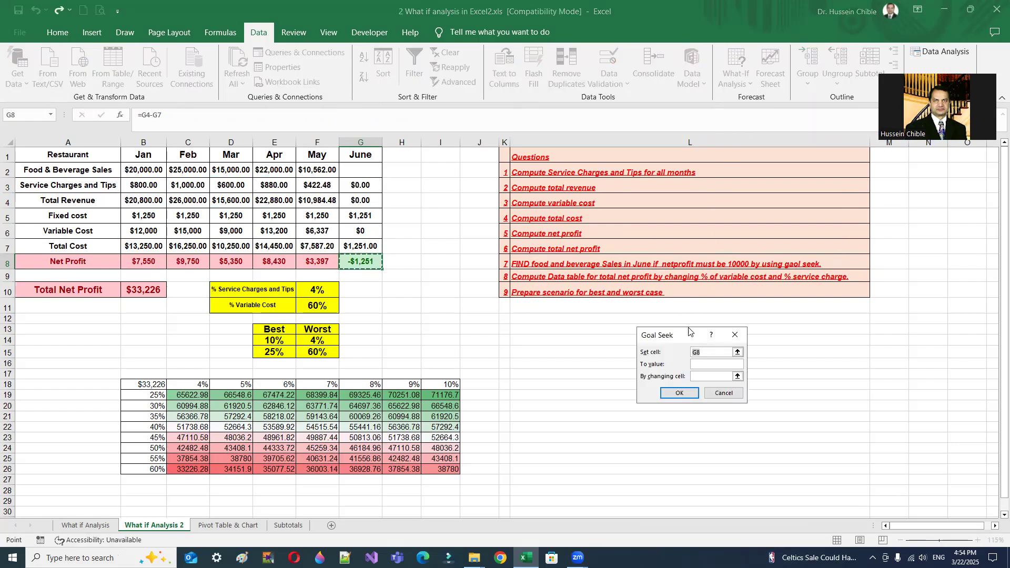
left_click(365, 264)
left_click(704, 368)
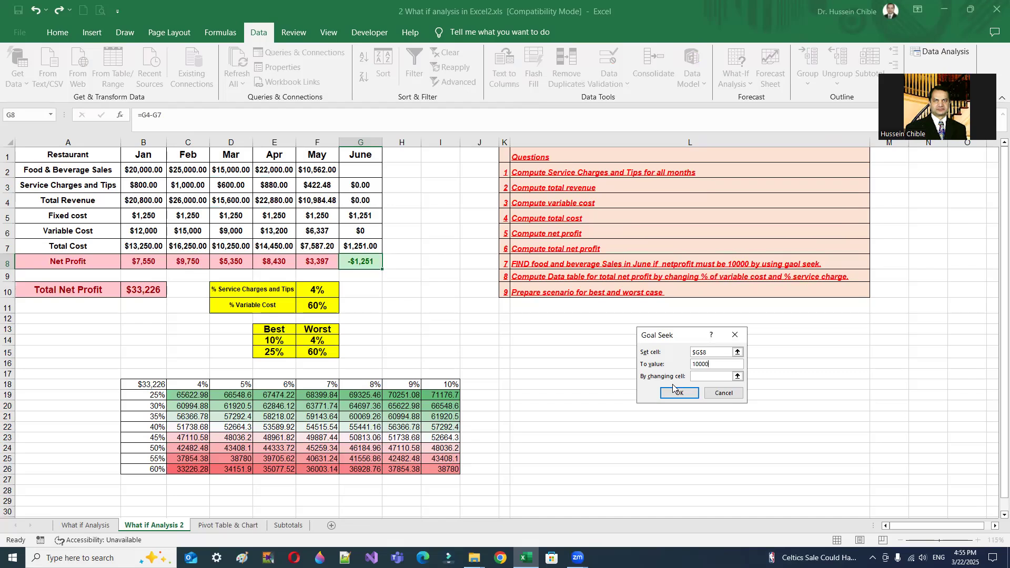
type("10000")
left_click(695, 375)
left_click(357, 169)
left_click(690, 393)
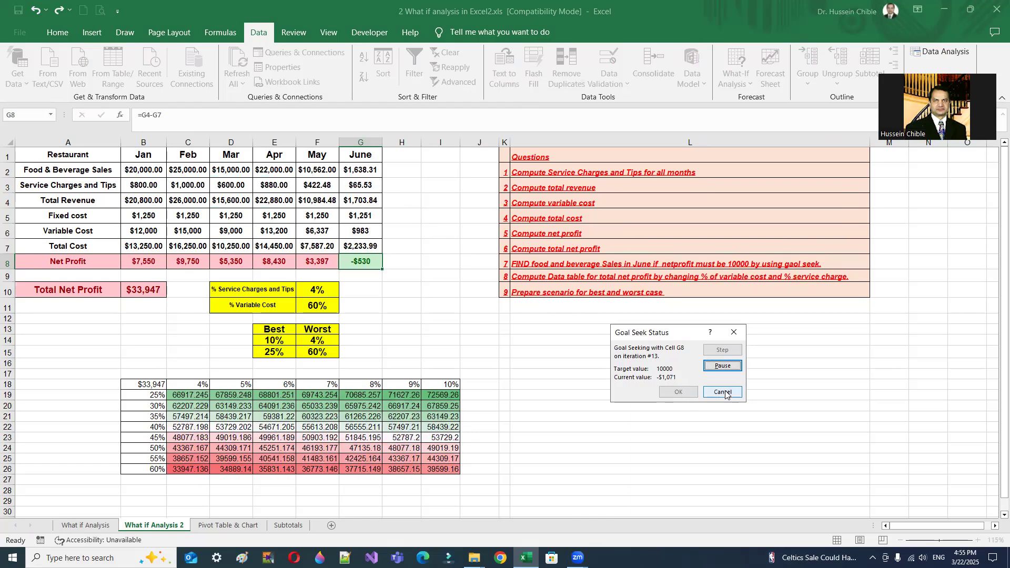
left_click(678, 392)
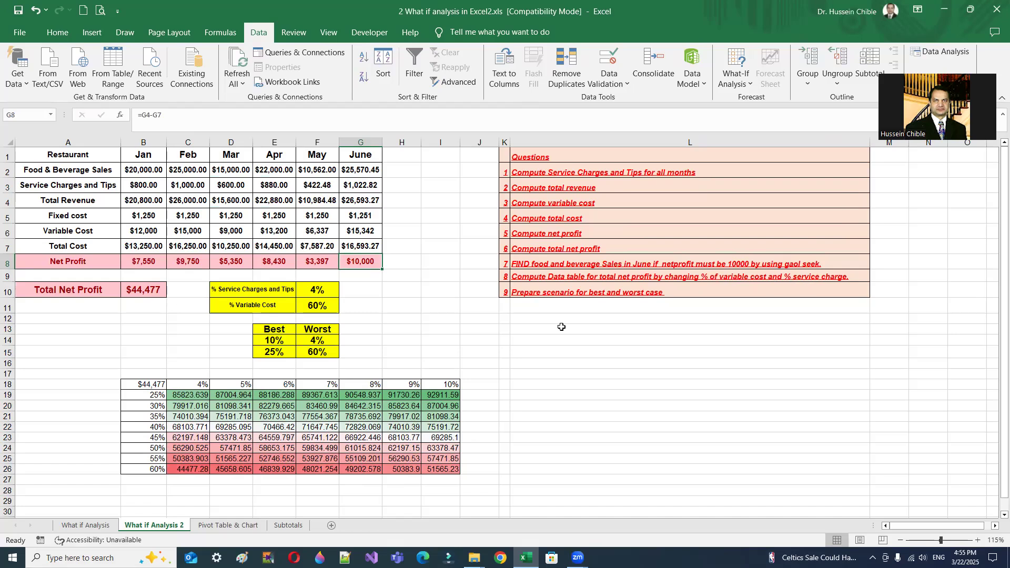
Step: Clear the old data table results in C19:I26 and re-enter =B10 in the corner cell B18
left_click_drag(199, 395, 442, 467)
key("Delete")
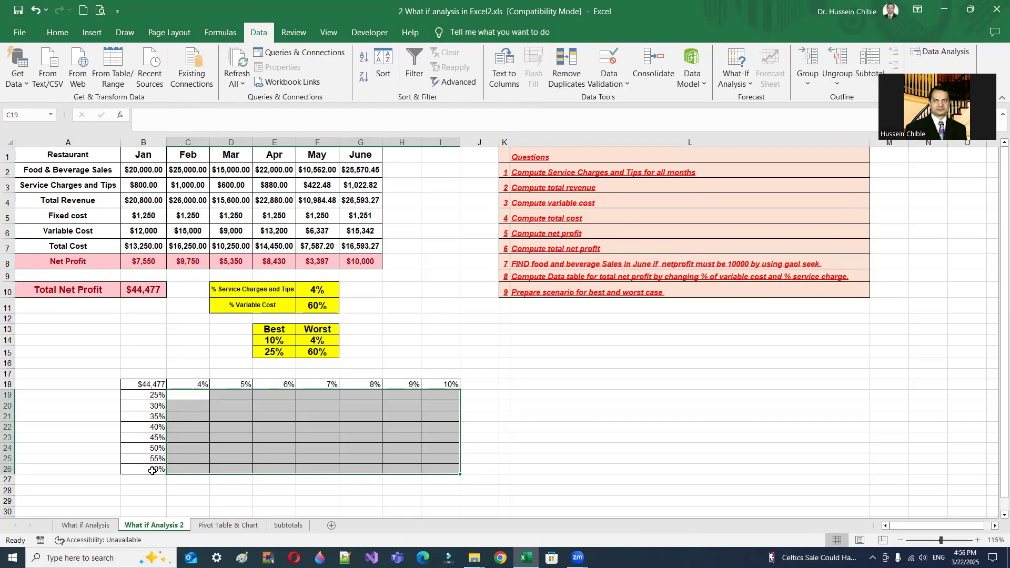
left_click(149, 384)
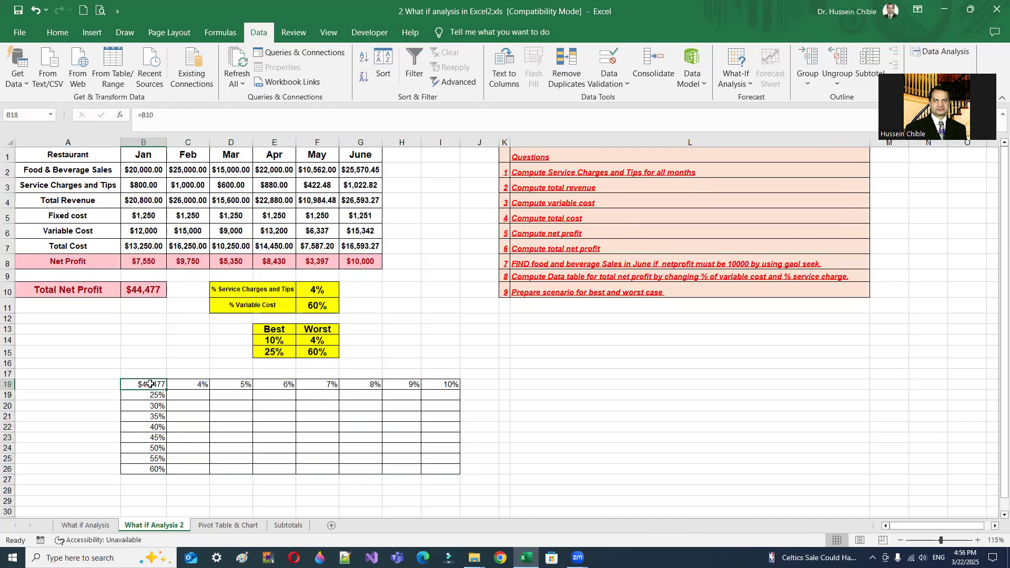
key("Delete")
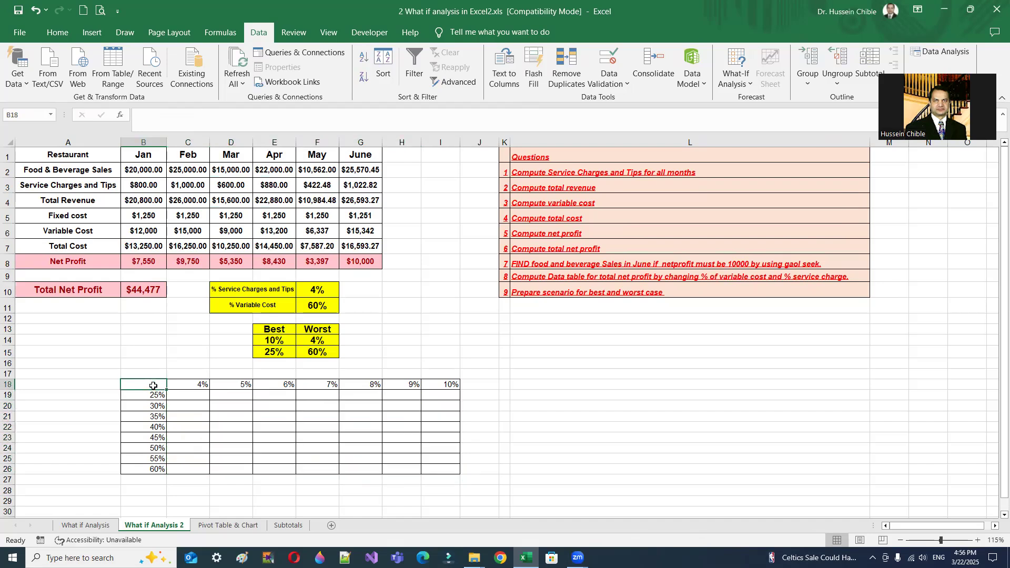
type("=")
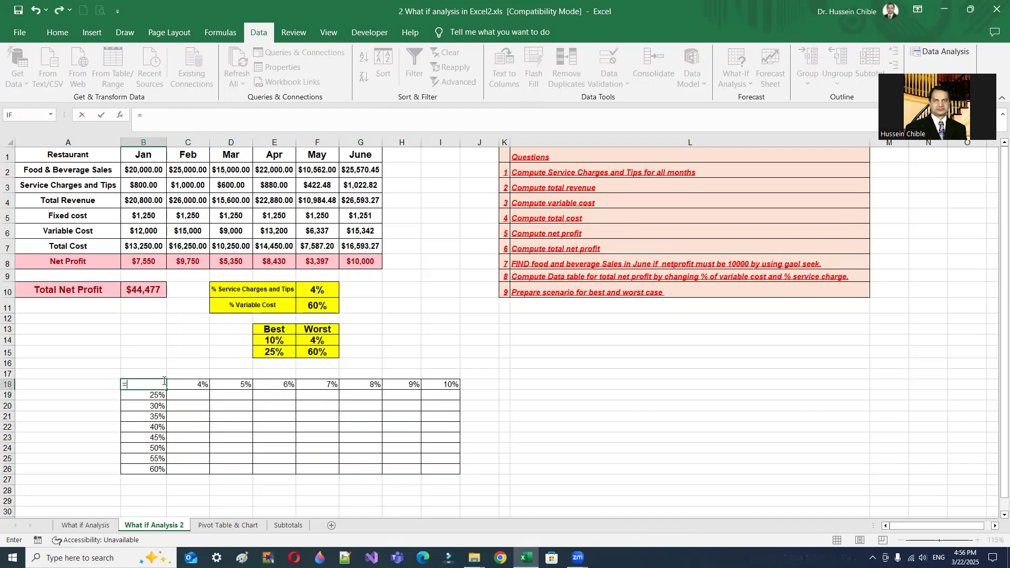
left_click(146, 289)
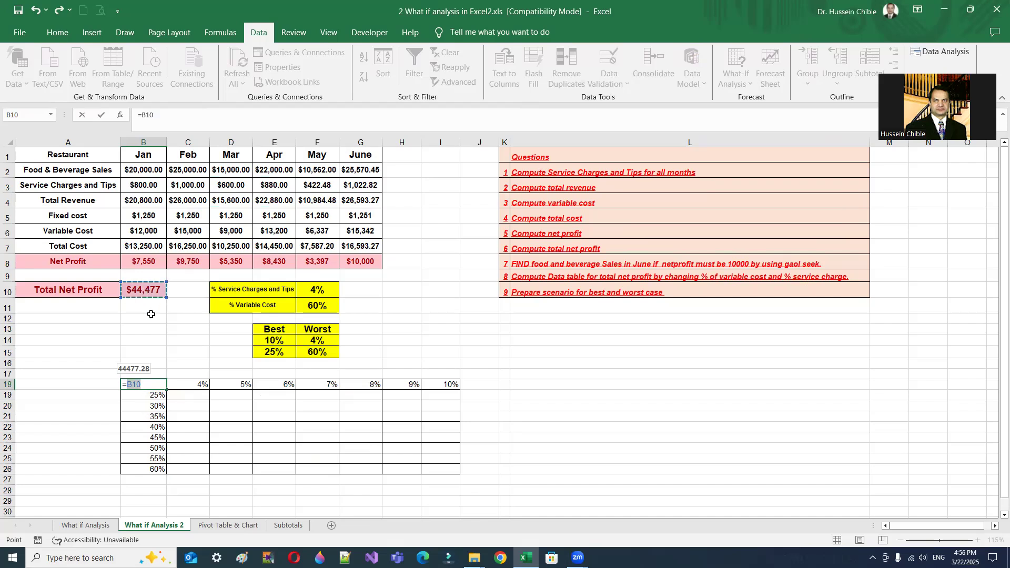
key("Return")
Step: Create a two-variable data table over B18:I26 with row input cell F10 and column input cell F11
left_click_drag(157, 384, 459, 470)
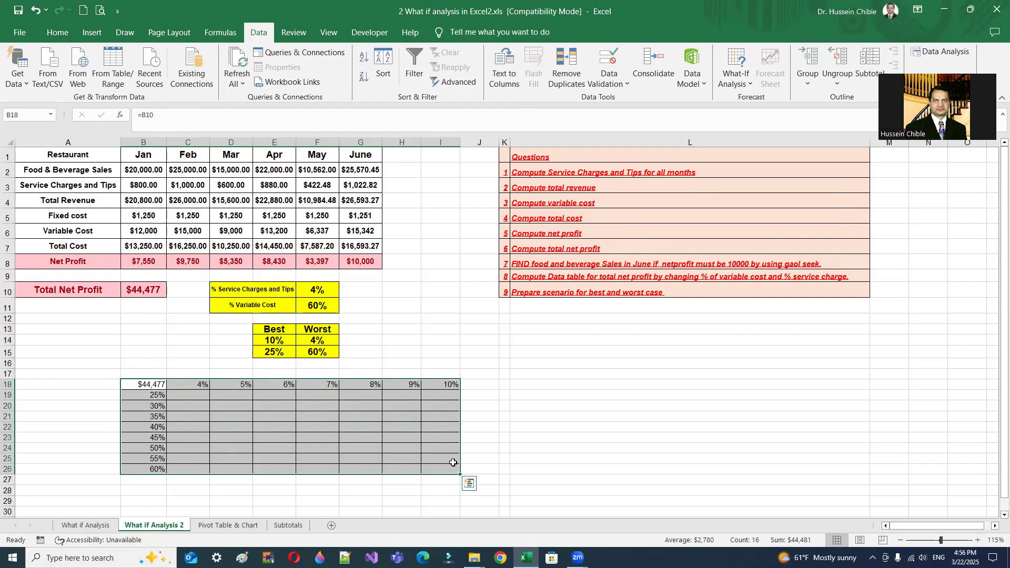
left_click(736, 79)
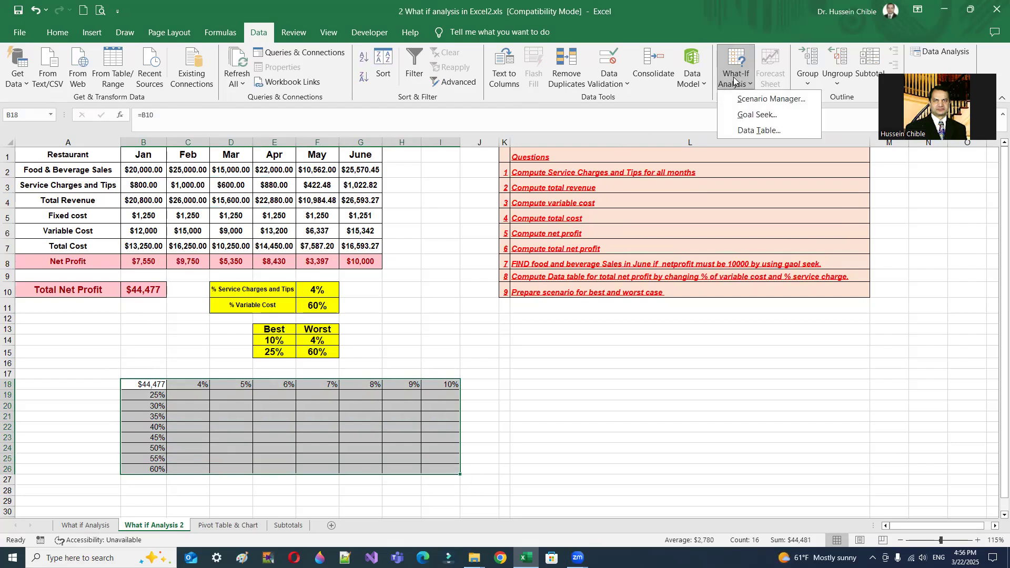
left_click(743, 130)
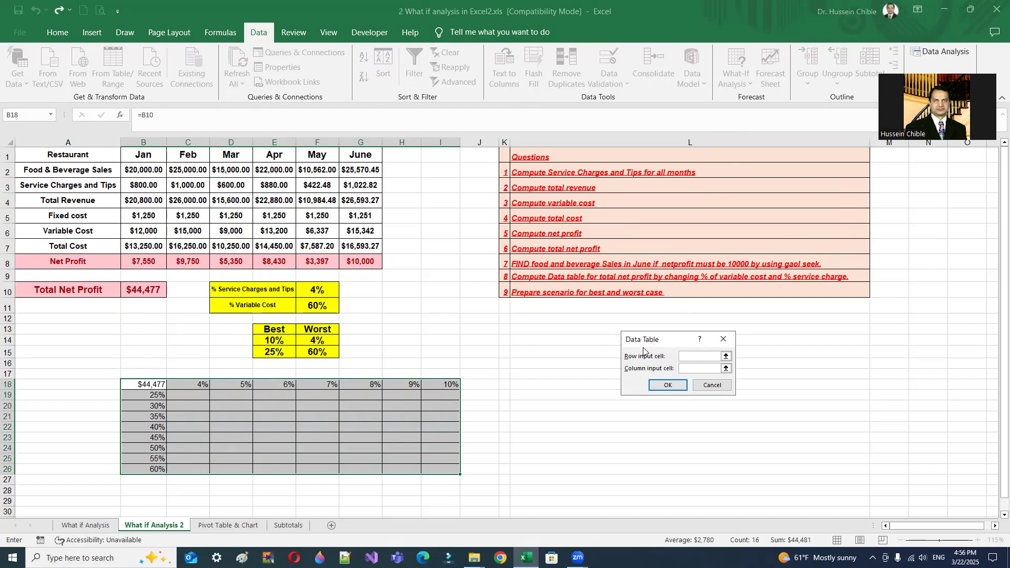
left_click_drag(650, 343, 405, 315)
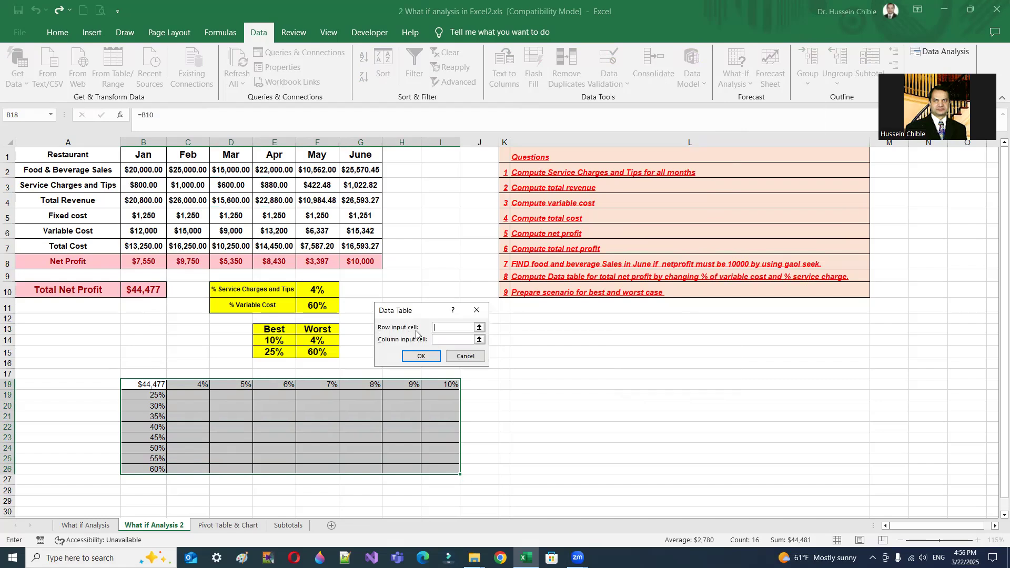
left_click(317, 289)
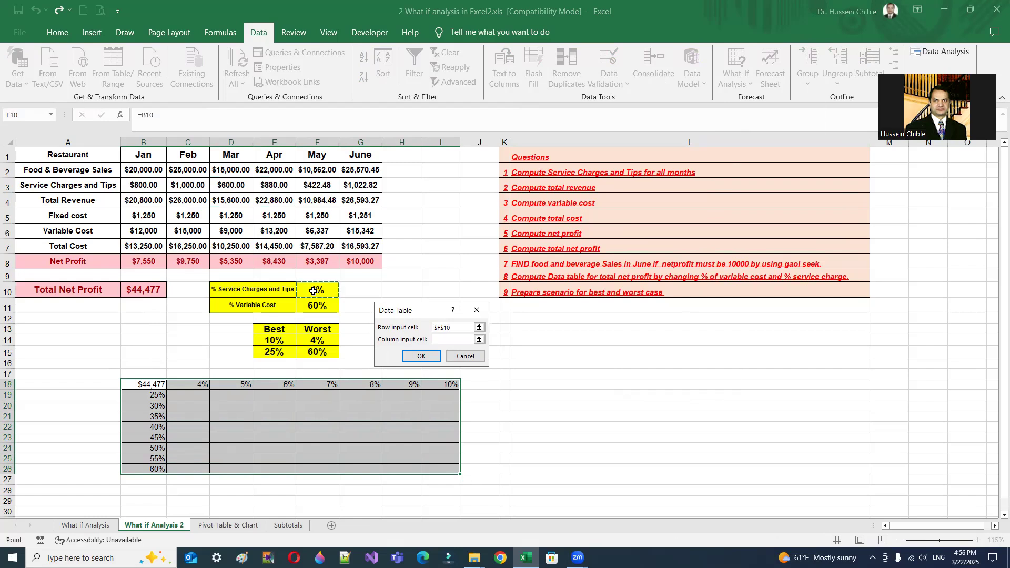
left_click(473, 340)
left_click(319, 301)
left_click(432, 360)
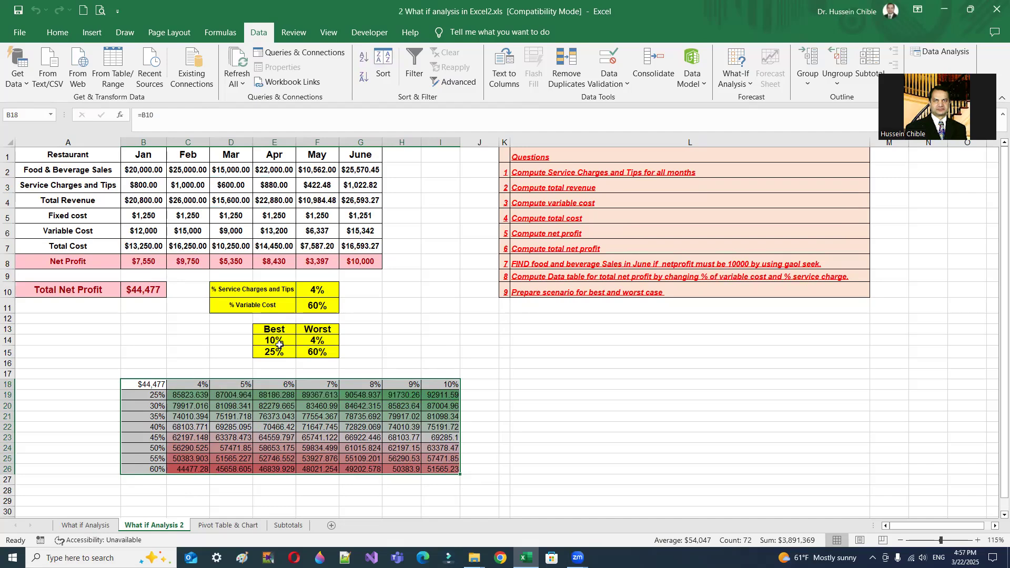
Step: Examine the data table's 10% service charge heading and its 25% and 60% variable cost rows for the best and worst cases
left_click(442, 385)
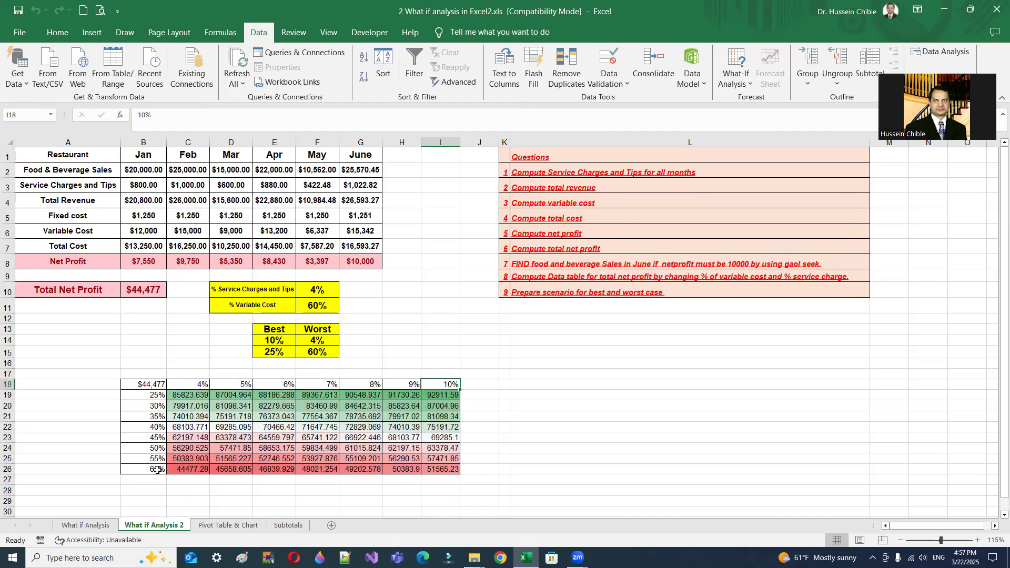
left_click(158, 470)
left_click(152, 395)
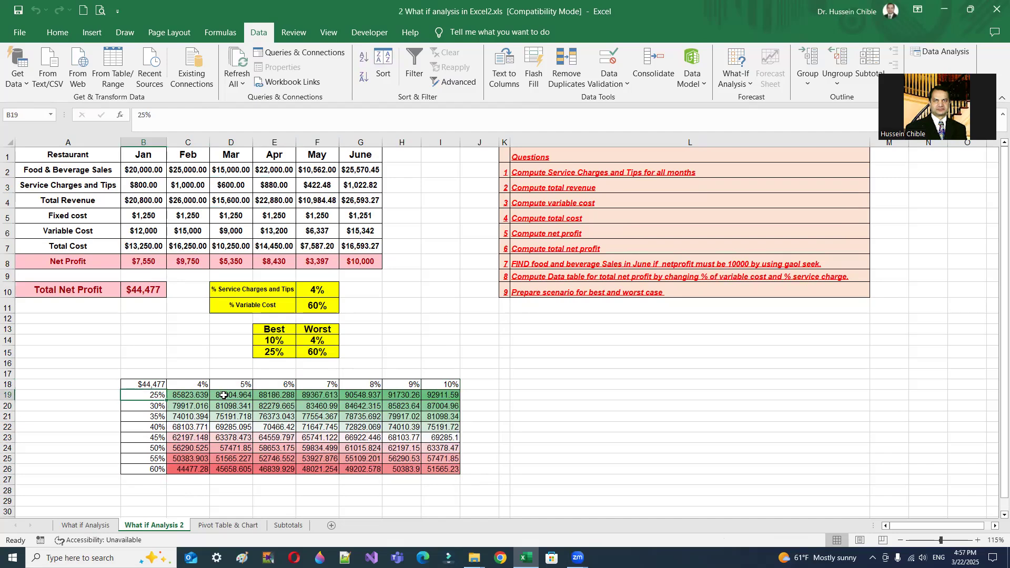
left_click(187, 395)
left_click(161, 468)
left_click(172, 468)
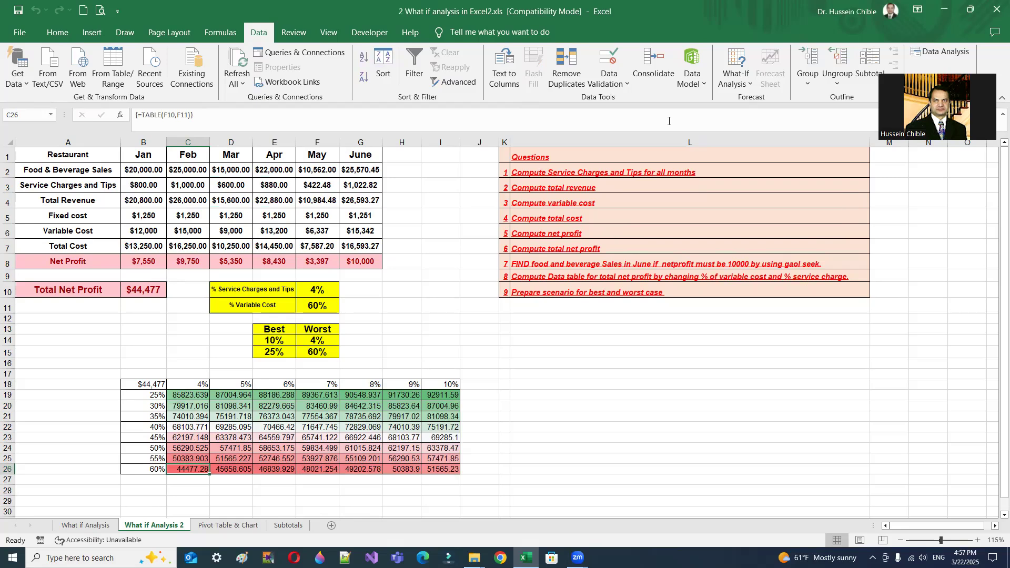
Step: Open the Scenario Manager and move it clear of the restaurant table and data table
left_click(736, 86)
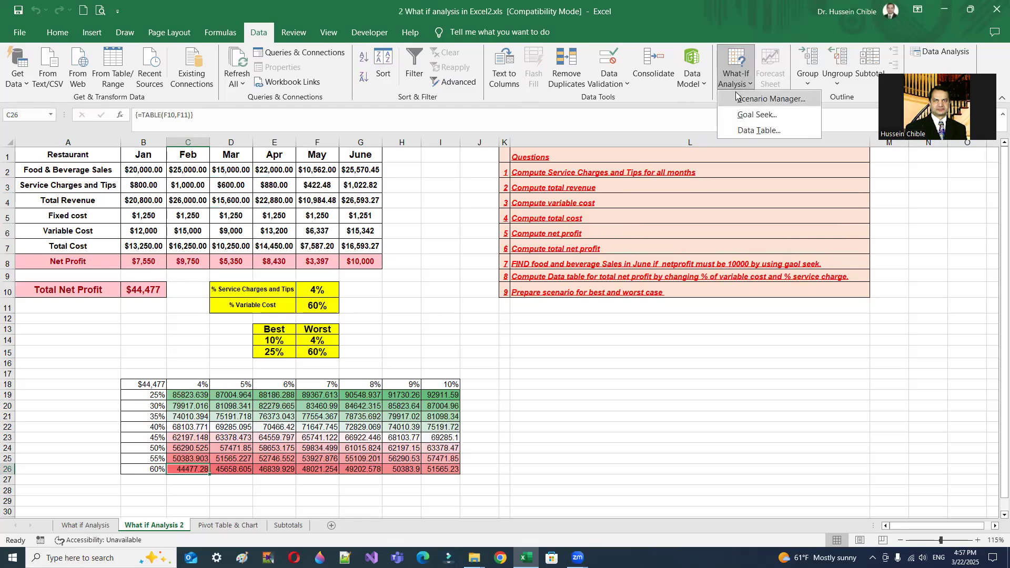
left_click(736, 98)
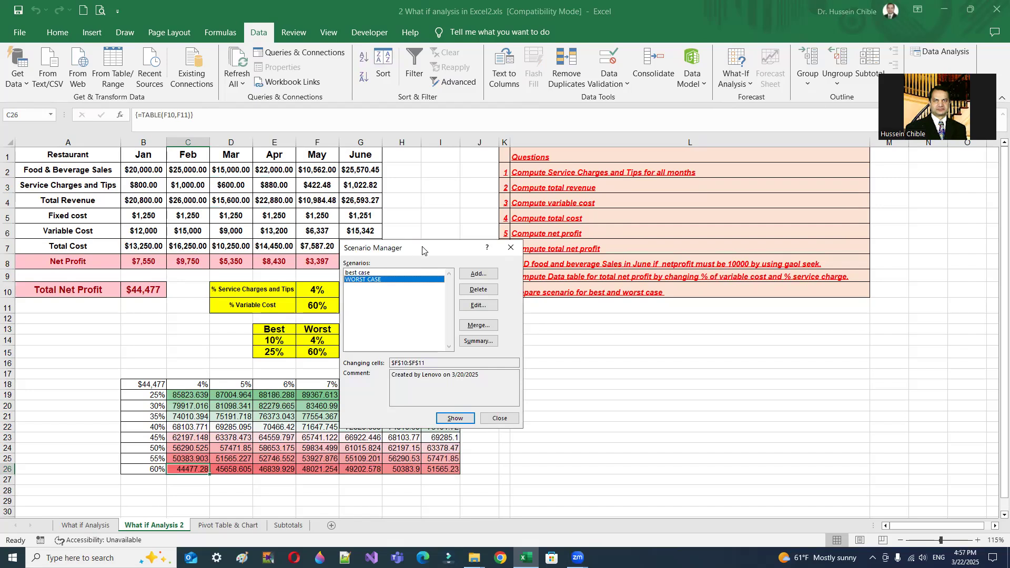
left_click_drag(422, 250, 634, 252)
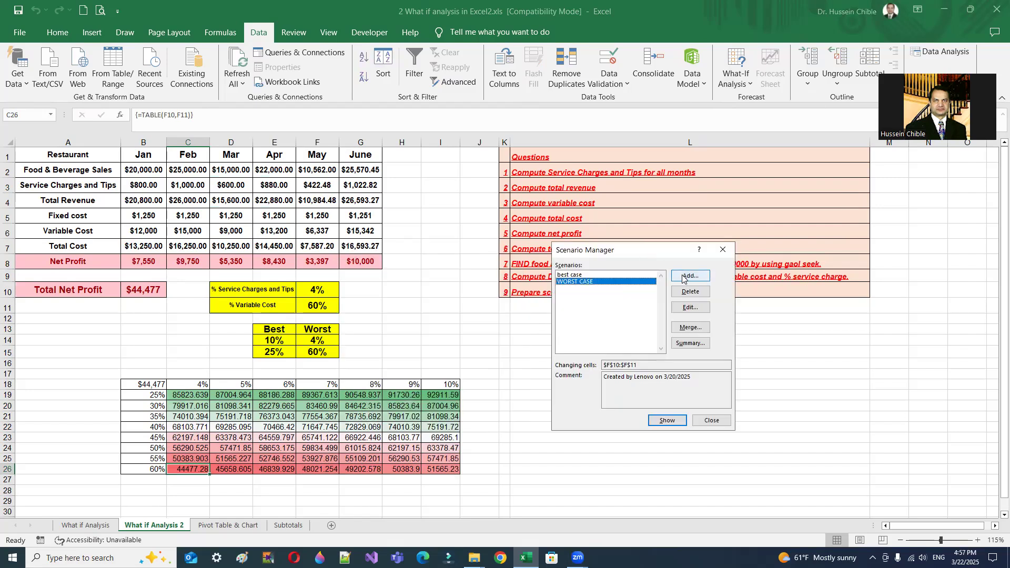
left_click(689, 276)
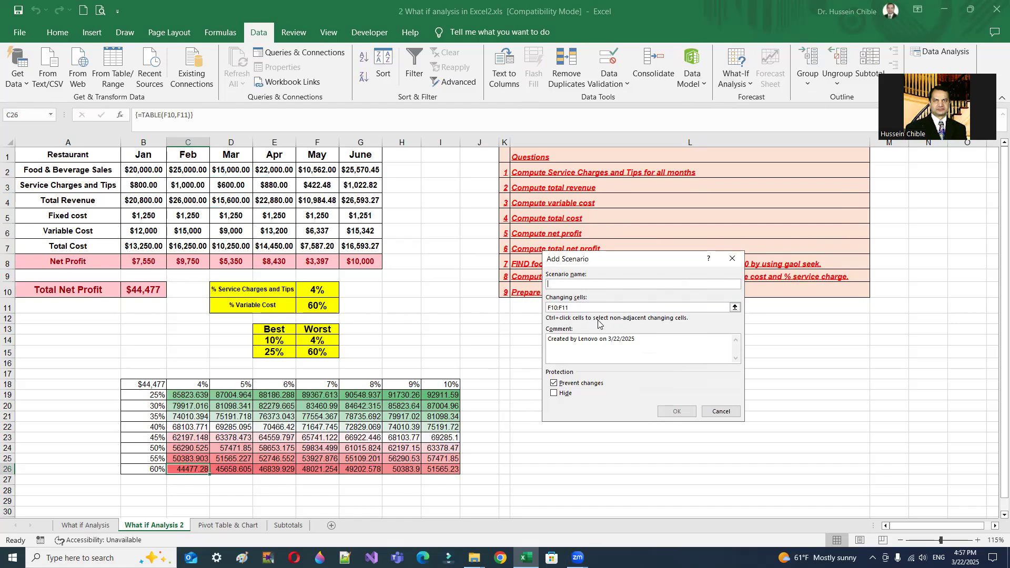
left_click(564, 309)
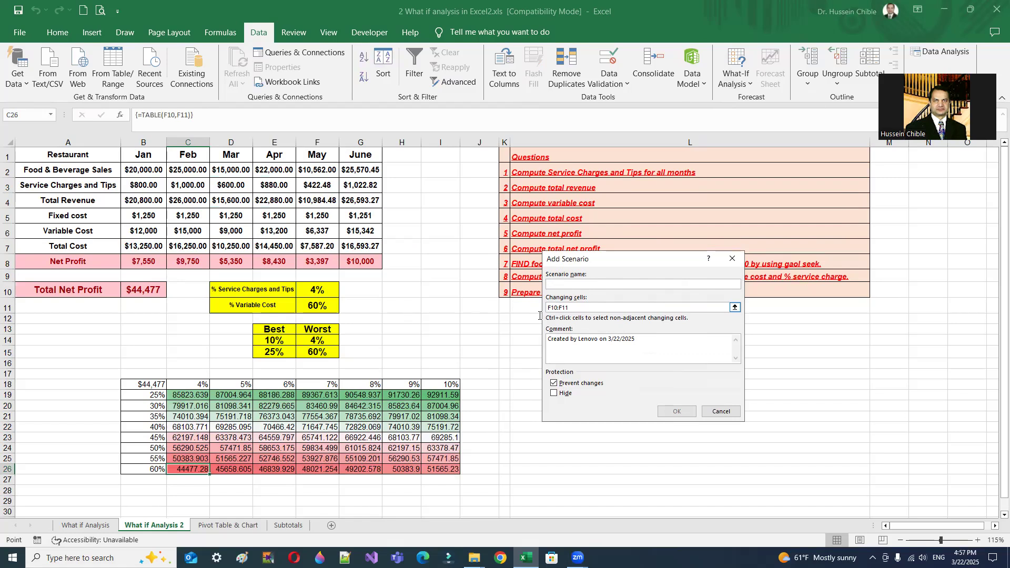
left_click_drag(312, 286, 315, 301)
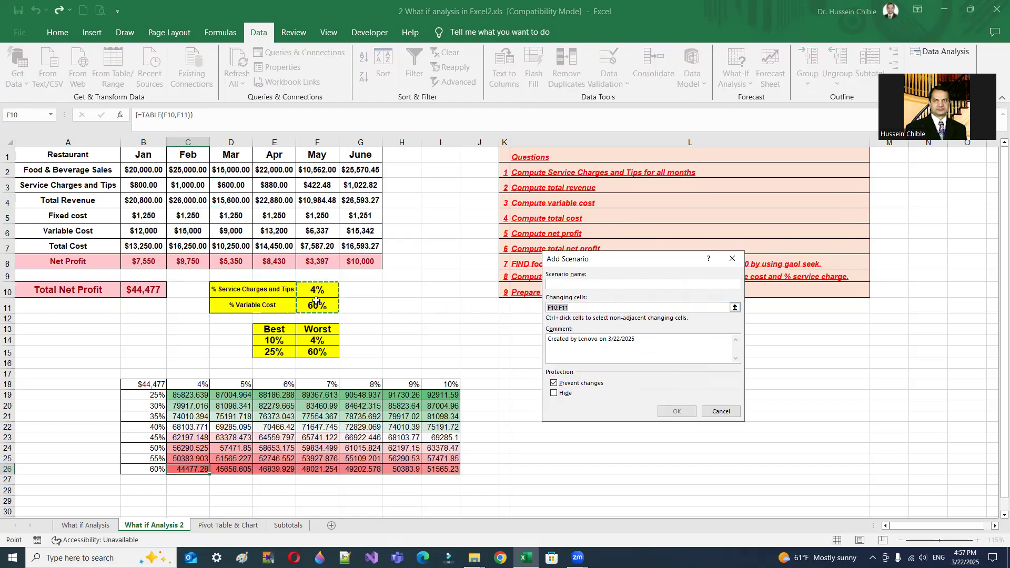
left_click(719, 411)
Step: Edit the best case scenario with changing cells F10:F11, using 0.1 for F10 and 0.25 for F11
left_click(603, 274)
left_click(603, 281)
left_click(604, 275)
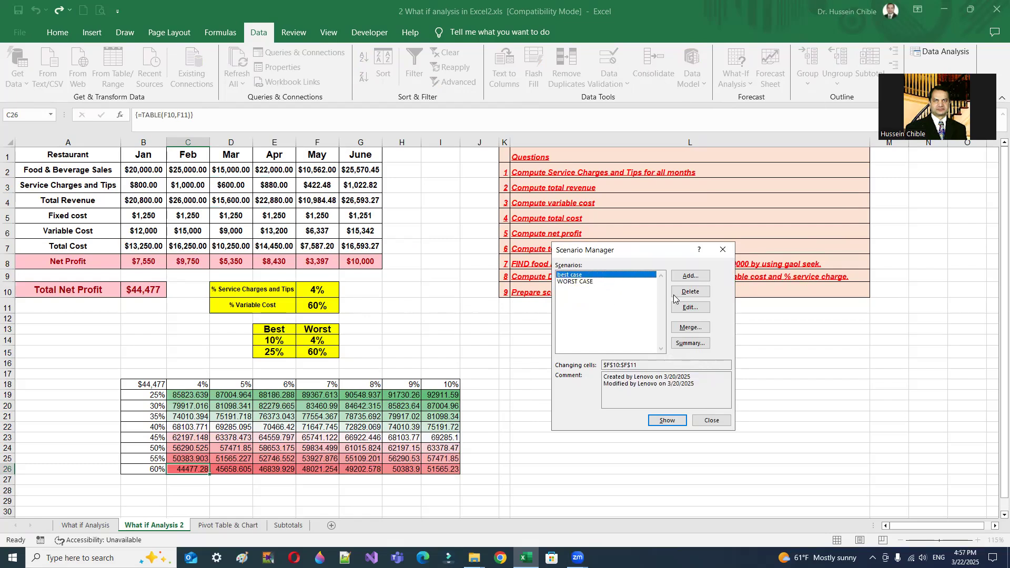
left_click(689, 307)
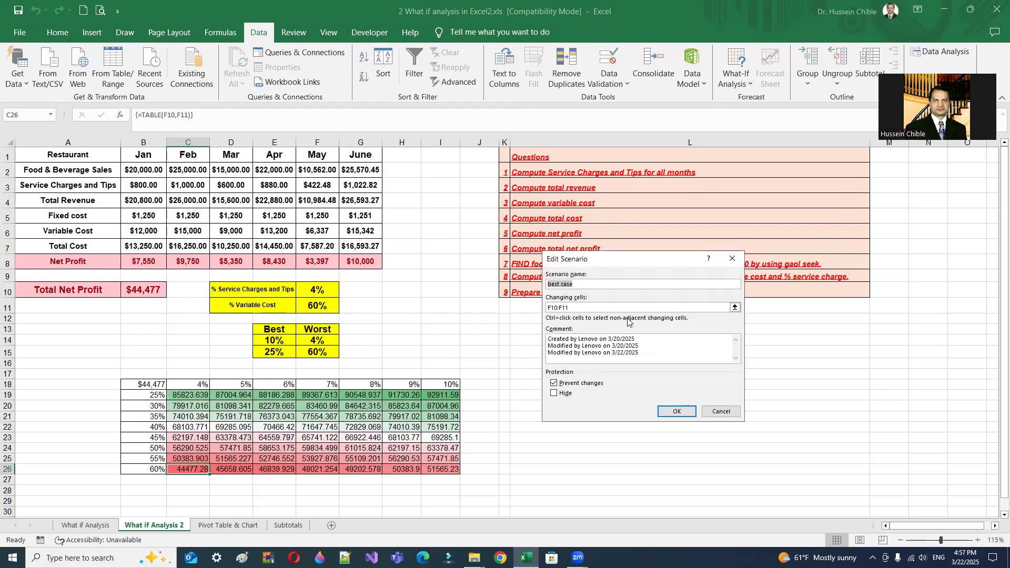
left_click(676, 411)
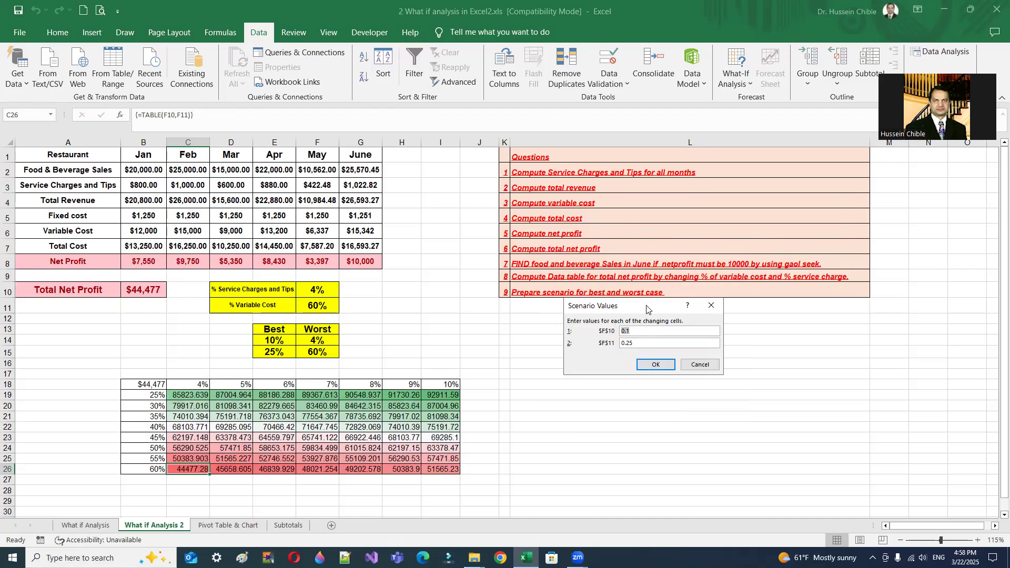
left_click_drag(647, 308, 587, 320)
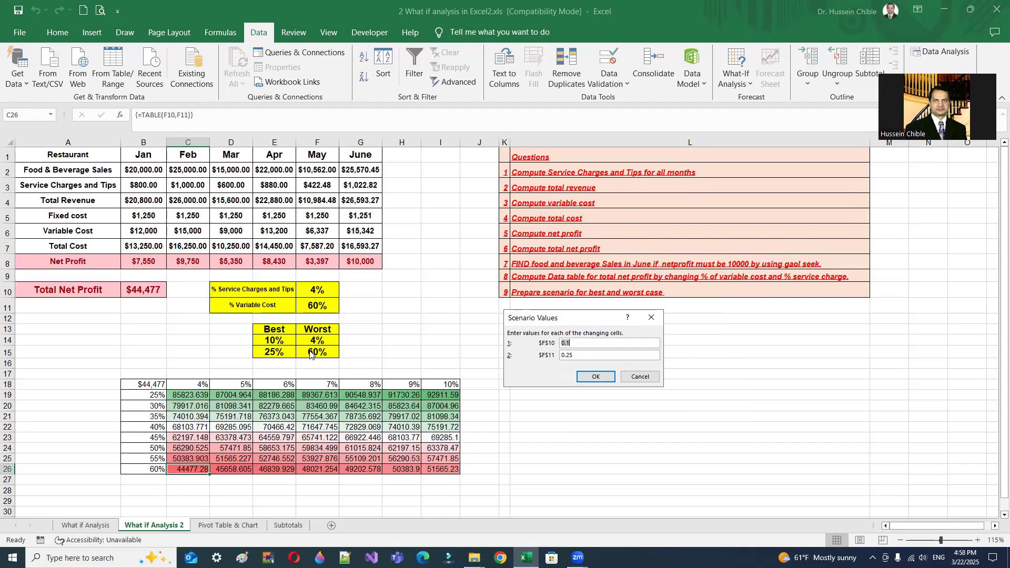
left_click(594, 377)
Step: Show the best case scenario in the restaurant table, followed by the WORST CASE scenario, and close the Scenario Manager
left_click(594, 433)
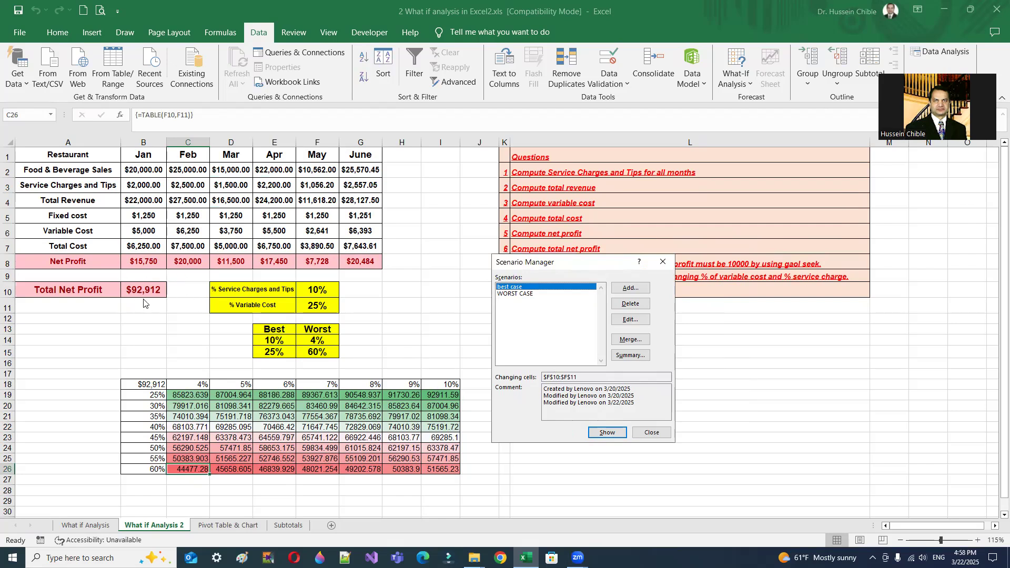
left_click(525, 294)
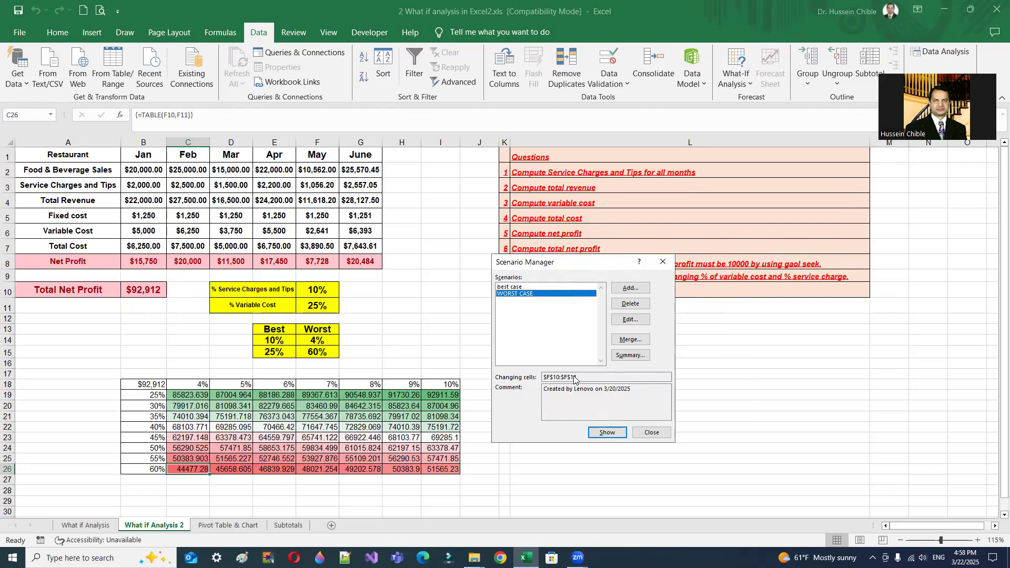
left_click(606, 432)
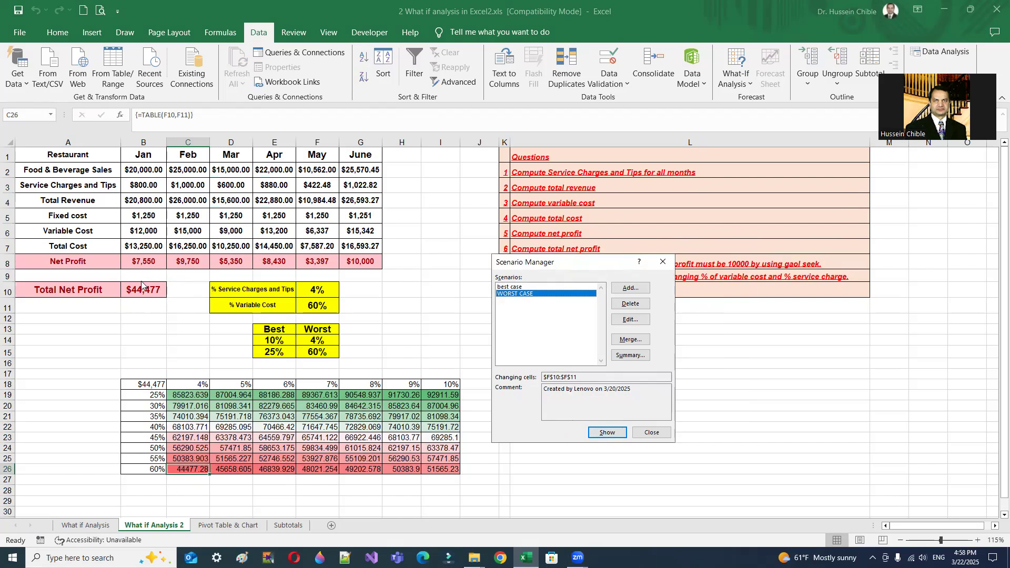
left_click(635, 432)
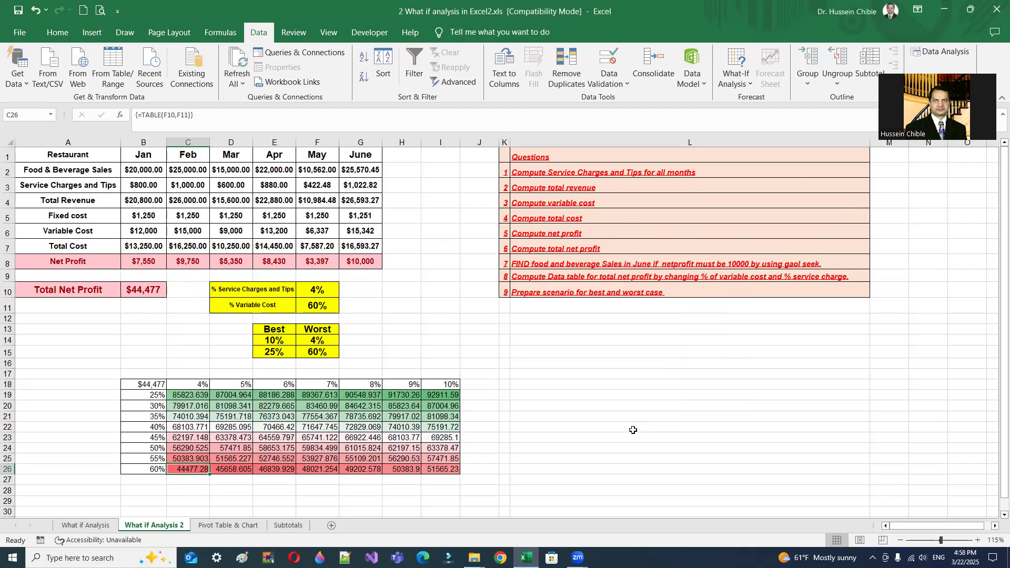